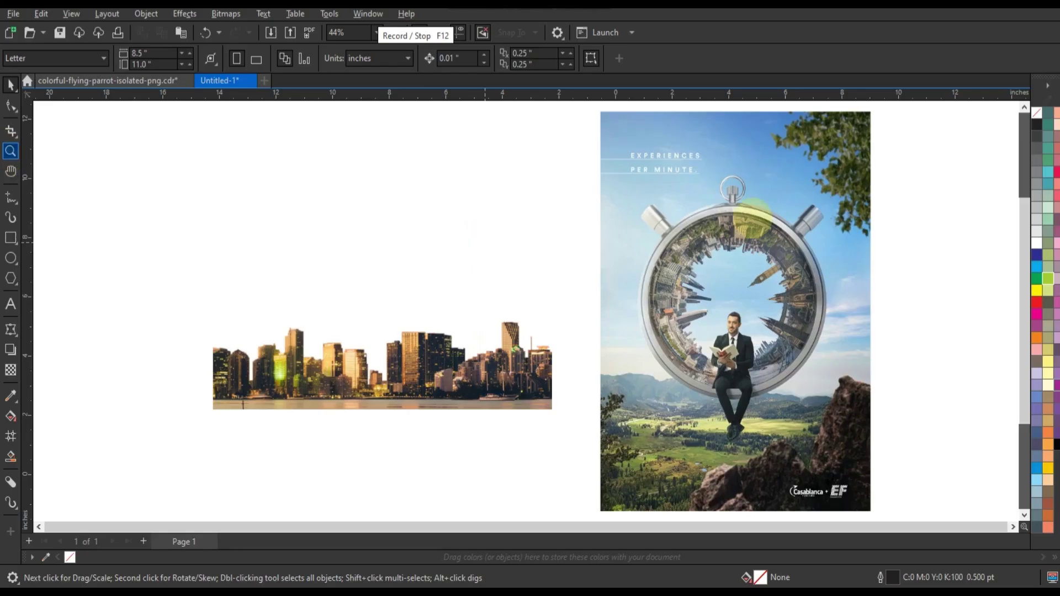
# - Zoom in to inspect the reference poster artwork
pyautogui.press('z')
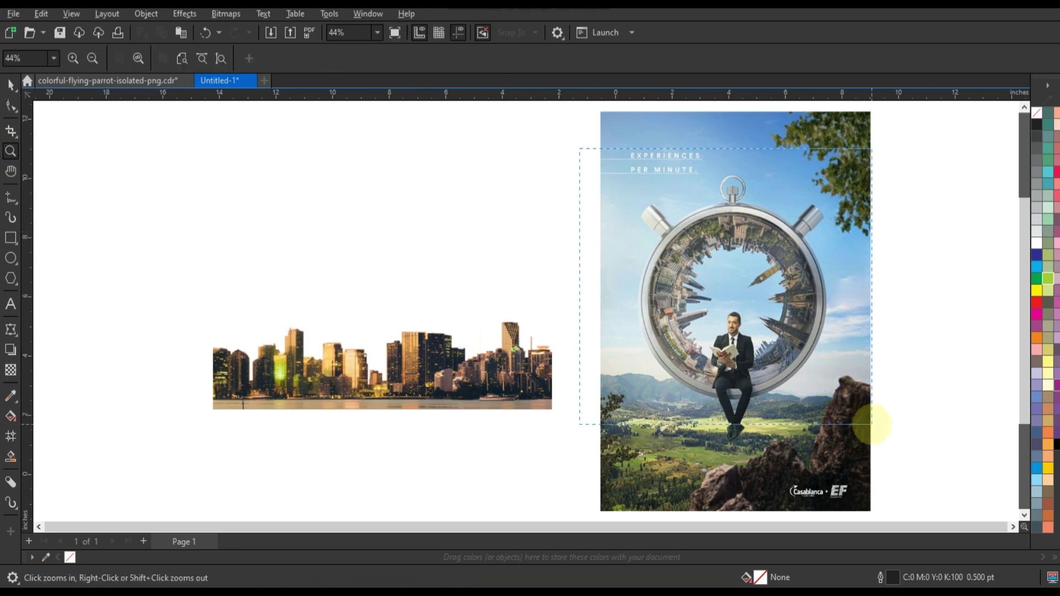
pyautogui.click(870, 424)
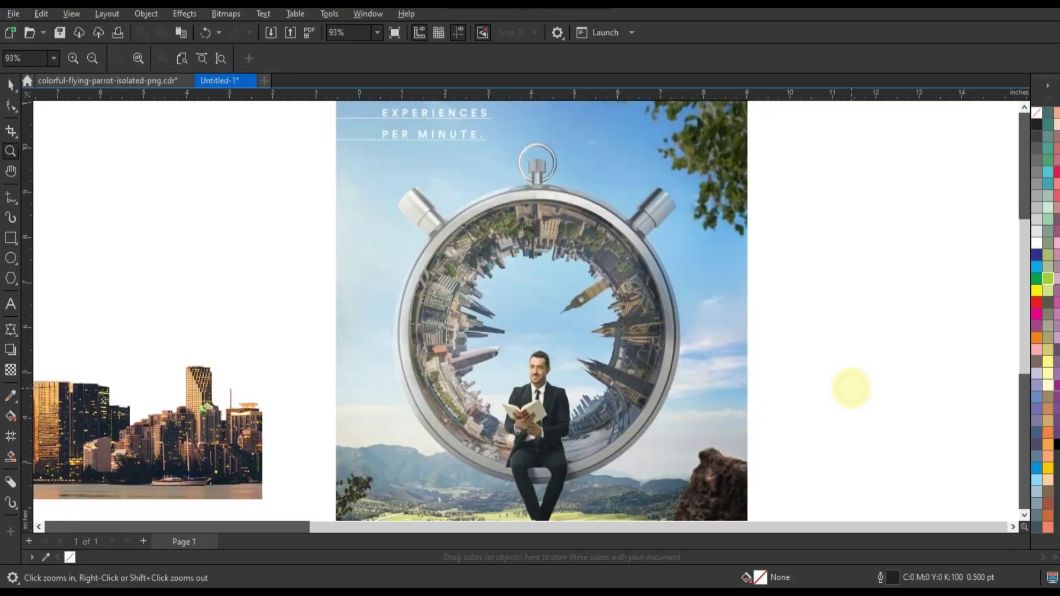
pyautogui.scroll(-1, 848, 385)
pyautogui.scroll(-2, 849, 385)
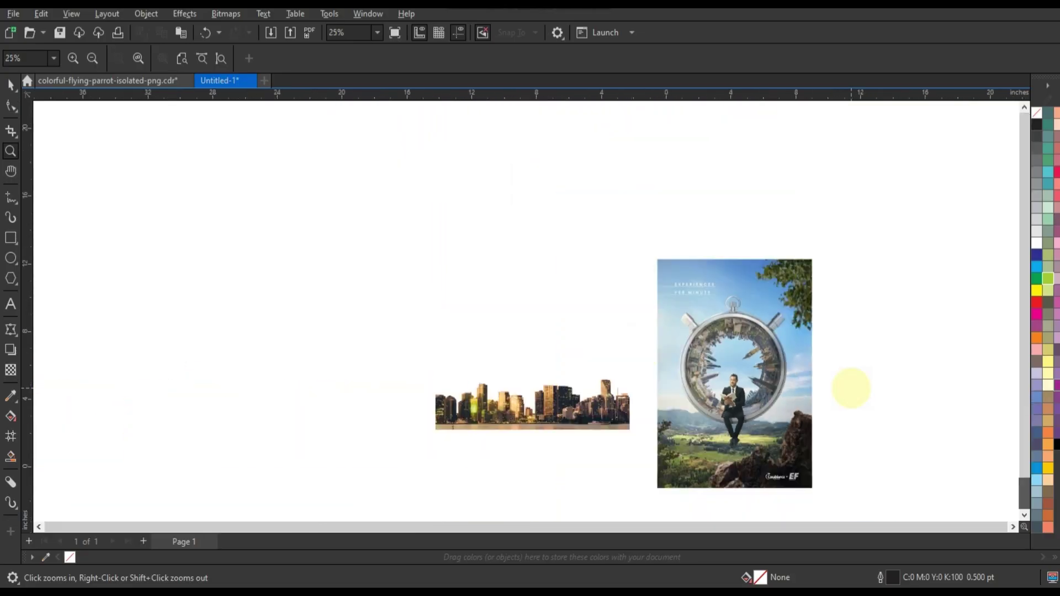
pyautogui.click(539, 425)
# - Scale the city skyline photo down to 27.7%
pyautogui.click(11, 83)
pyautogui.click(532, 375)
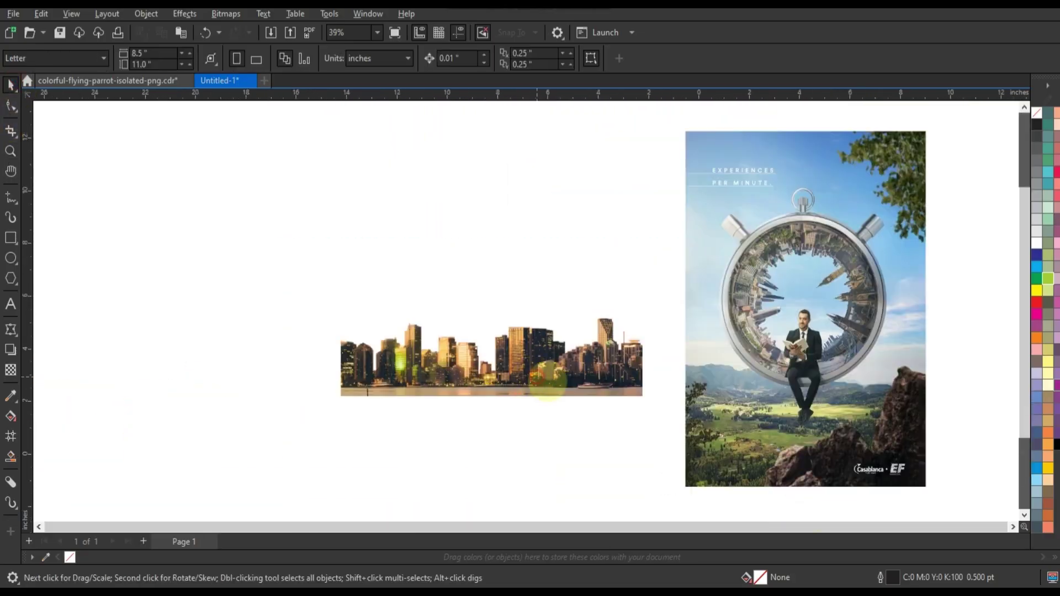
pyautogui.moveTo(647, 400)
pyautogui.mouseDown()
pyautogui.moveTo(575, 377)
pyautogui.moveTo(318, 360)
pyautogui.mouseUp()
pyautogui.press('Escape')
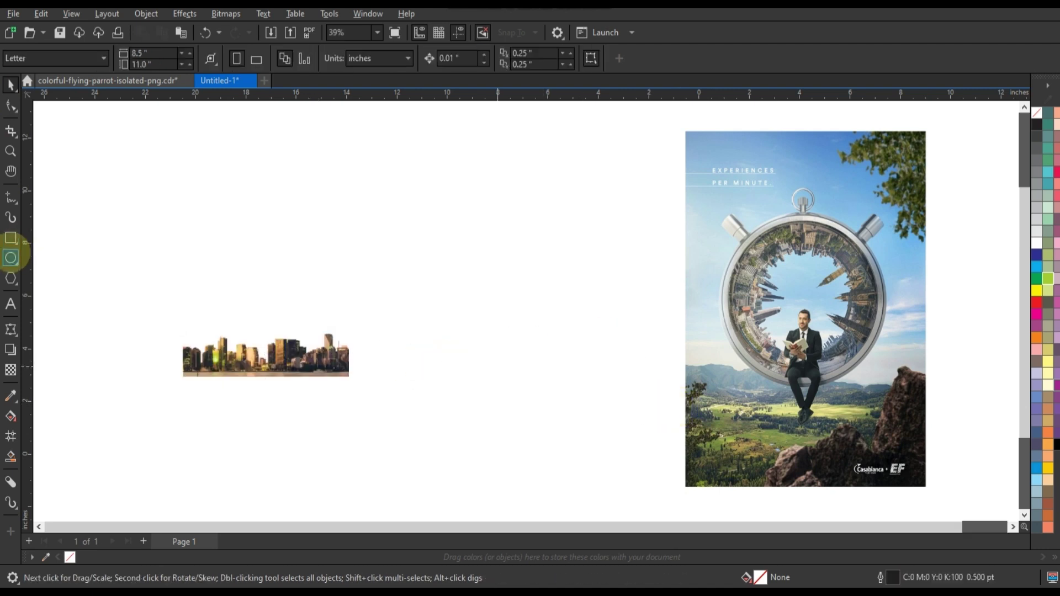
# - Shrink the reference poster slightly and move the skyline photo beside it
pyautogui.click(914, 138)
pyautogui.moveTo(934, 123); pyautogui.dragTo(877, 204)
pyautogui.moveTo(318, 360); pyautogui.dragTo(656, 360)
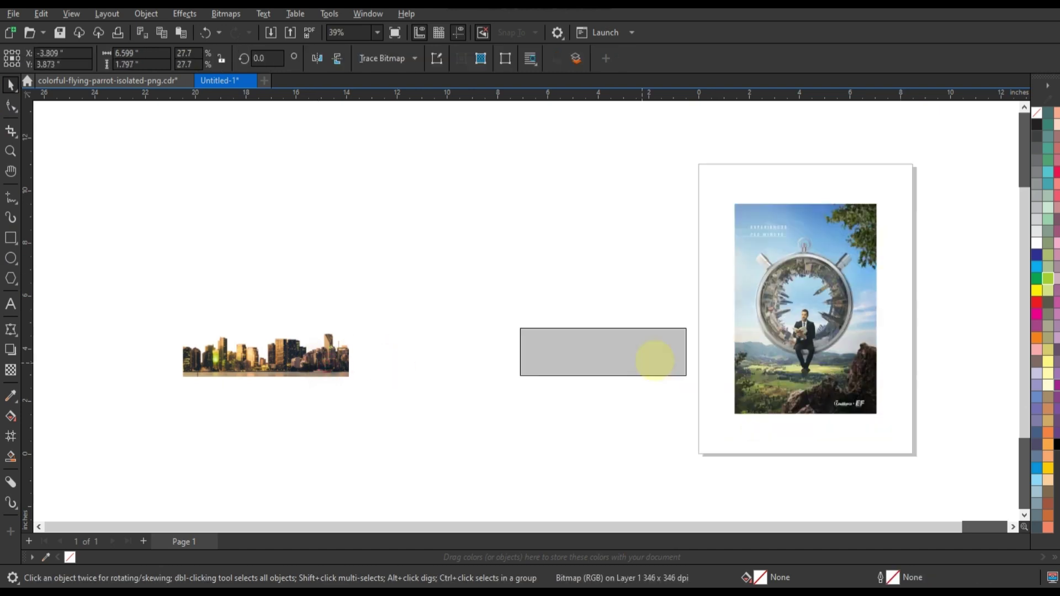
pyautogui.click(10, 151)
# - Draw a large circle and a concentric copy scaled to 57.4%
pyautogui.moveTo(215, 193); pyautogui.dragTo(552, 386)
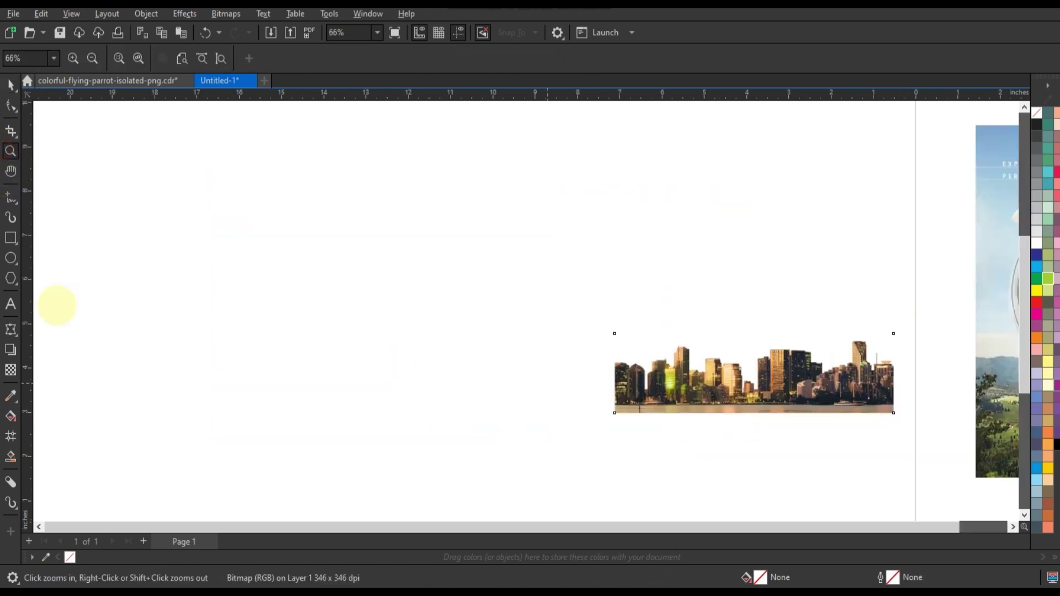
pyautogui.click(11, 258)
pyautogui.moveTo(256, 167); pyautogui.dragTo(406, 486)
pyautogui.click(11, 84)
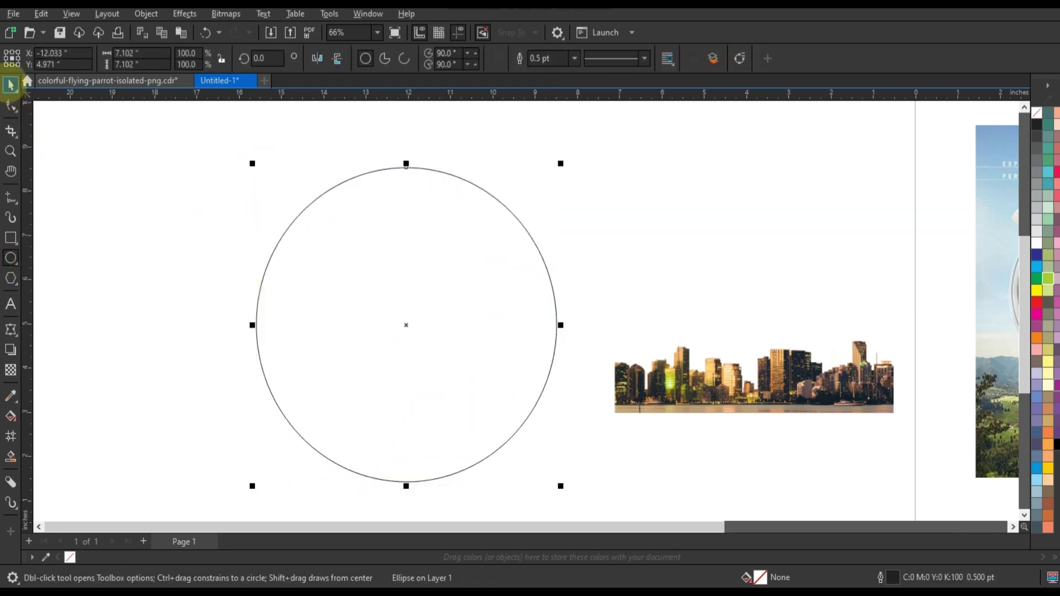
pyautogui.moveTo(560, 163); pyautogui.dragTo(515, 231)
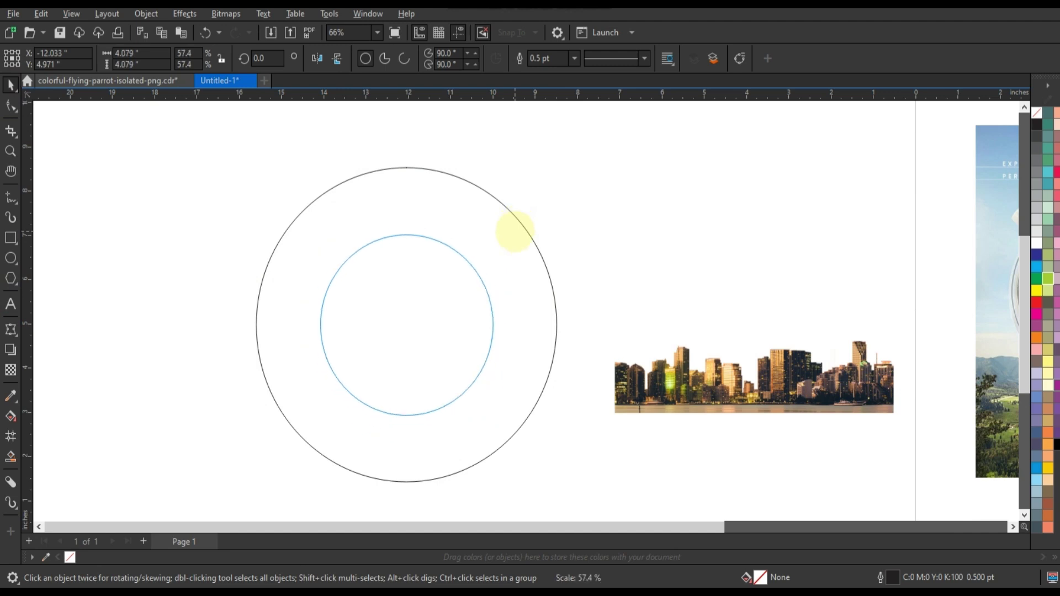
pyautogui.moveTo(515, 230); pyautogui.dragTo(516, 228)
pyautogui.keyDown('shift'); pyautogui.click(522, 229); pyautogui.keyUp('shift')
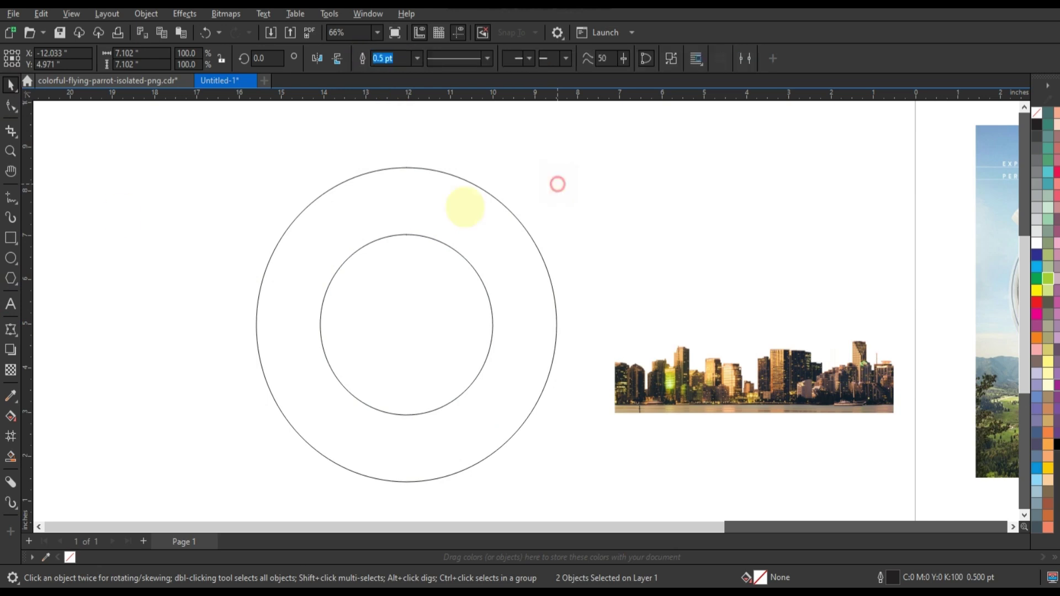
# - Draw a horizontal line and center it on both circles with E and C
pyautogui.click(11, 198)
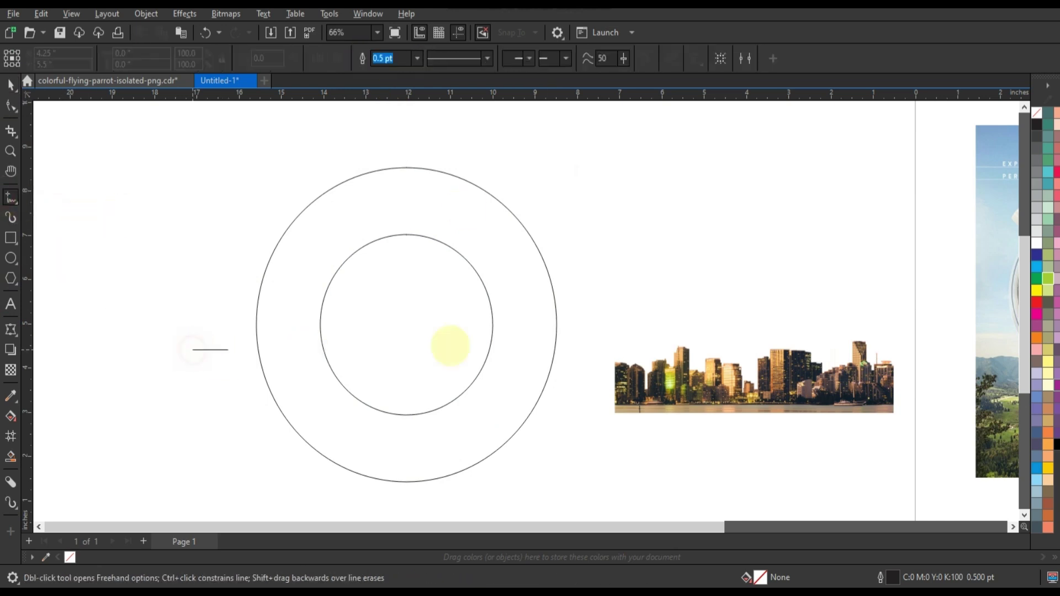
pyautogui.click(579, 350)
pyautogui.click(11, 85)
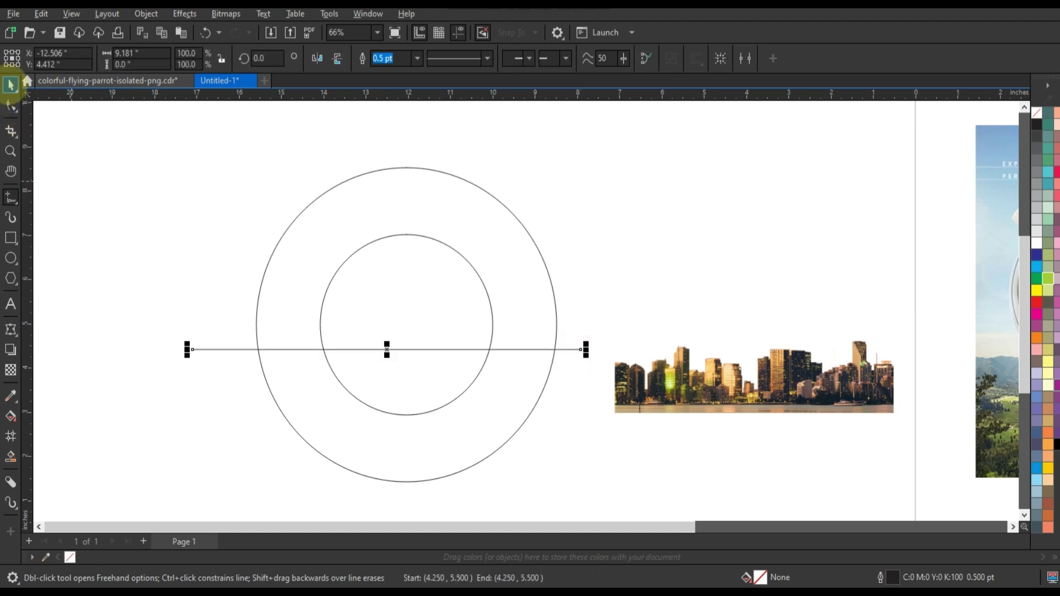
pyautogui.keyDown('shift'); pyautogui.click(409, 235); pyautogui.keyUp('shift')
pyautogui.press('e')
pyautogui.press('c')
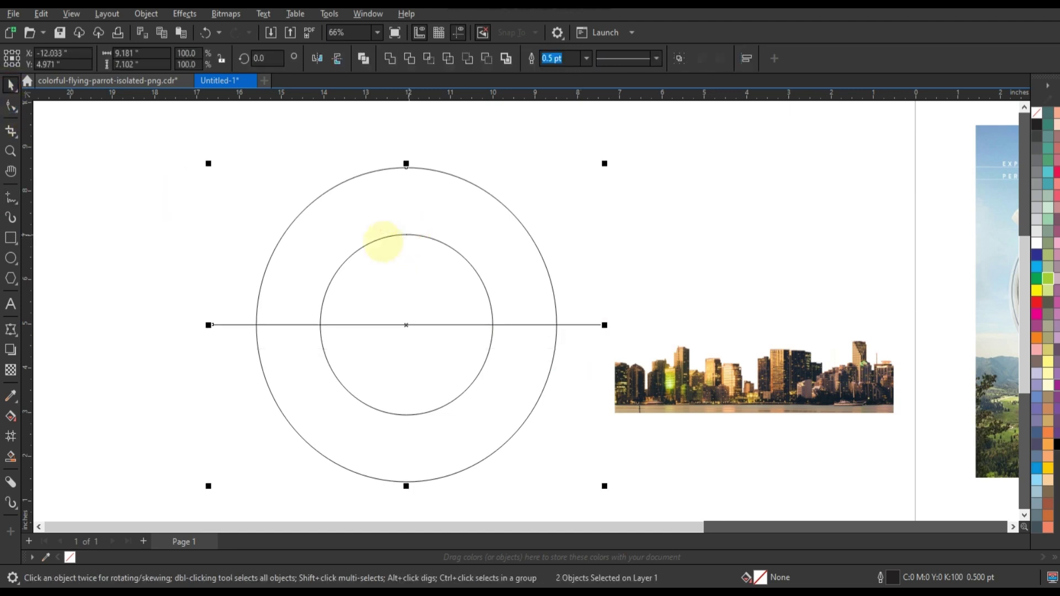
pyautogui.click(606, 202)
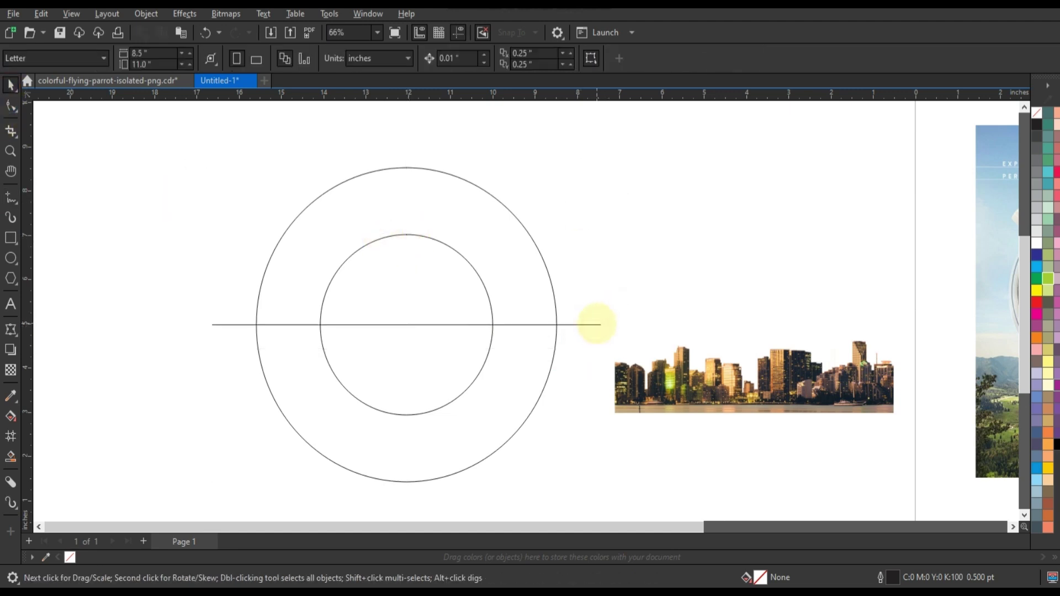
# - Combine the line with a 90° copy, rotate the cross 45°, and move the skyline into the rings
pyautogui.click(594, 324)
pyautogui.moveTo(594, 324)
pyautogui.mouseDown()
pyautogui.moveTo(389, 159)
pyautogui.moveTo(405, 165)
pyautogui.mouseUp()
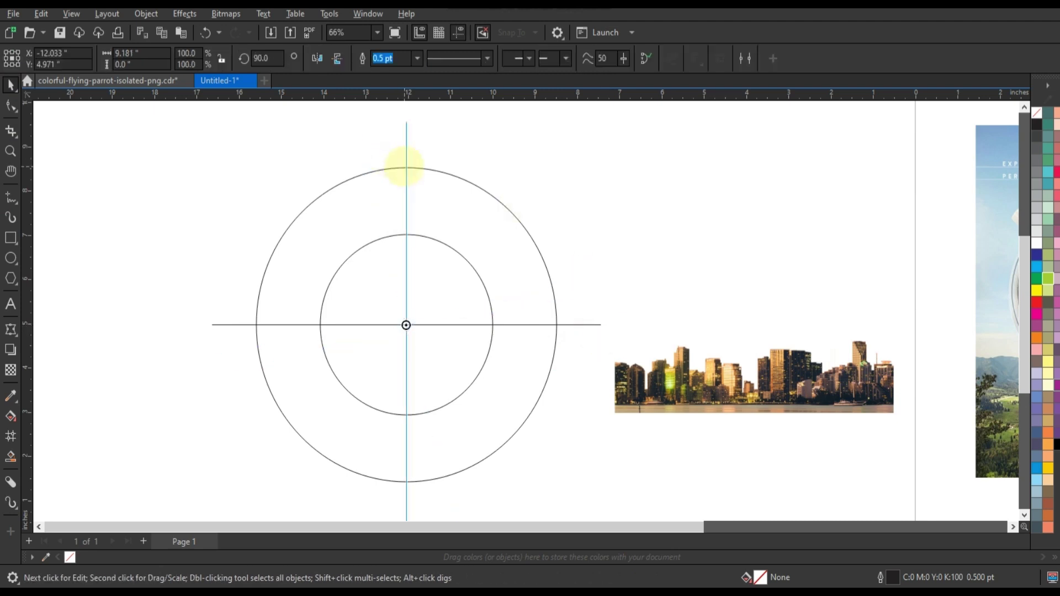
pyautogui.keyDown('shift'); pyautogui.click(596, 325); pyautogui.keyUp('shift')
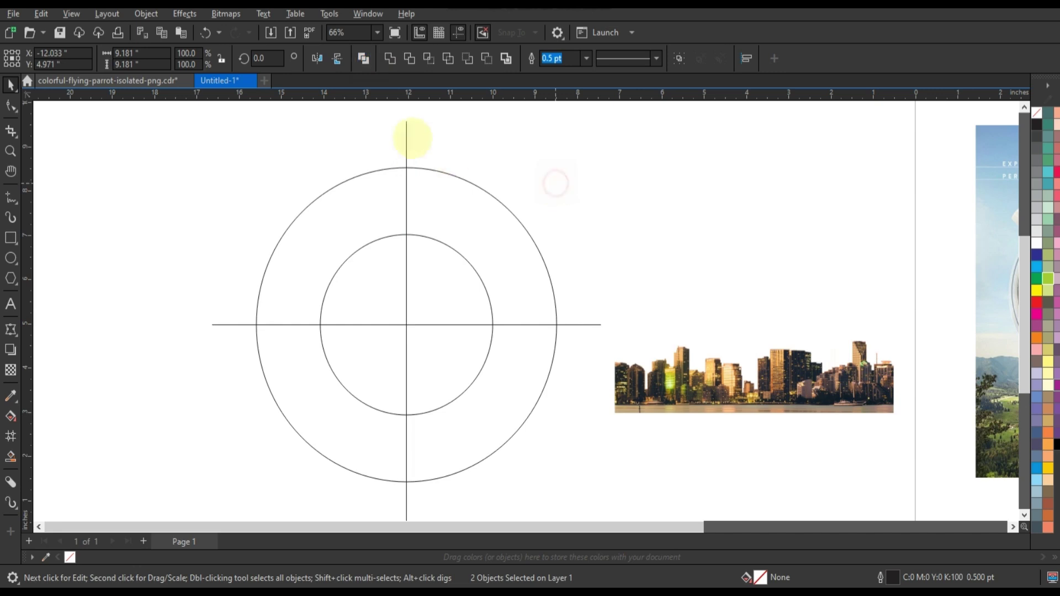
pyautogui.hotkey('ctrl', 'l')
pyautogui.click(407, 135)
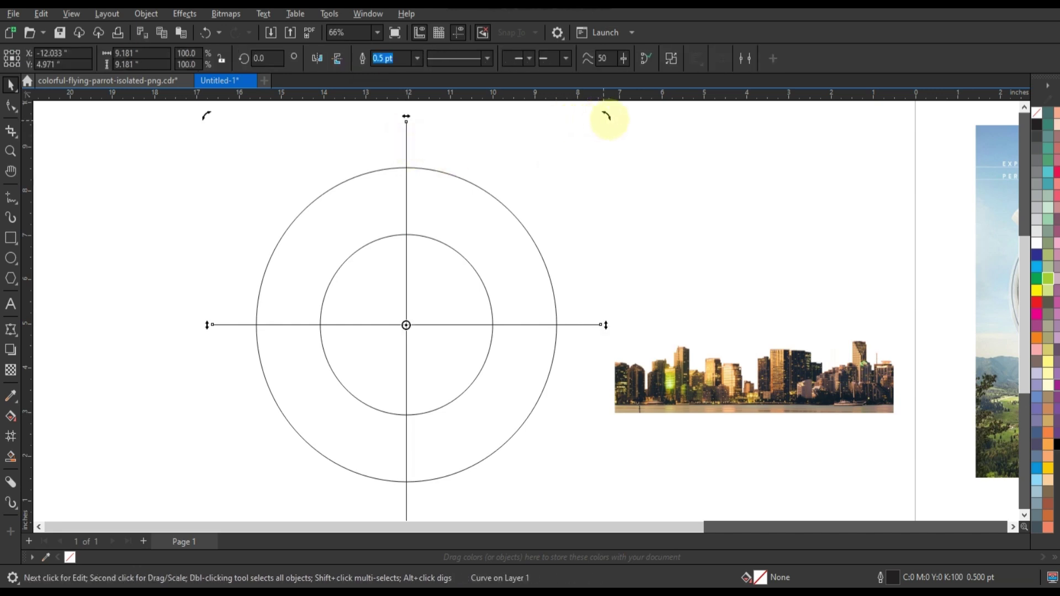
pyautogui.moveTo(606, 117); pyautogui.dragTo(585, 331)
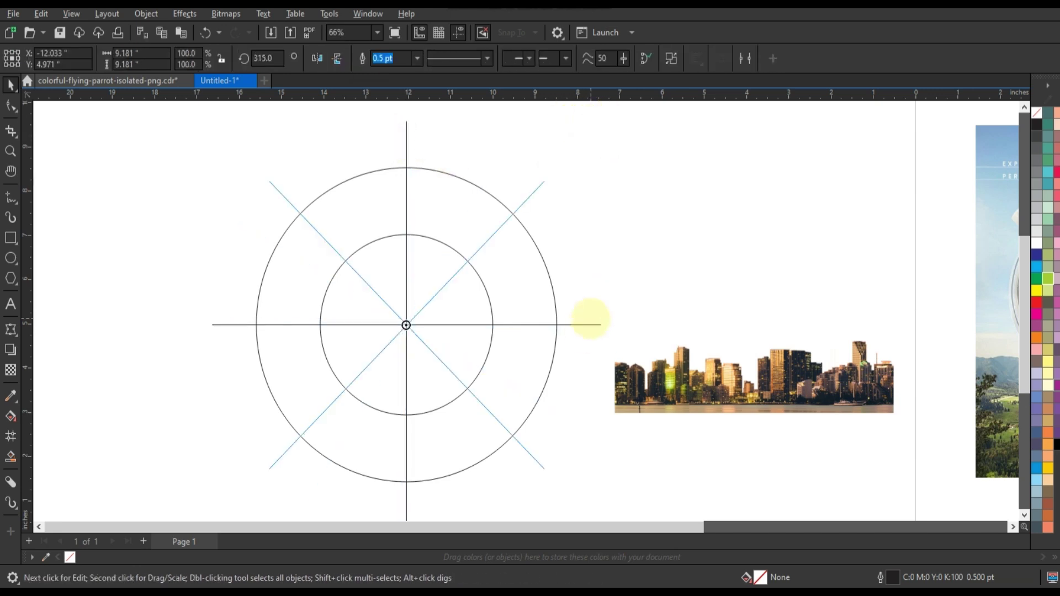
pyautogui.click(589, 297)
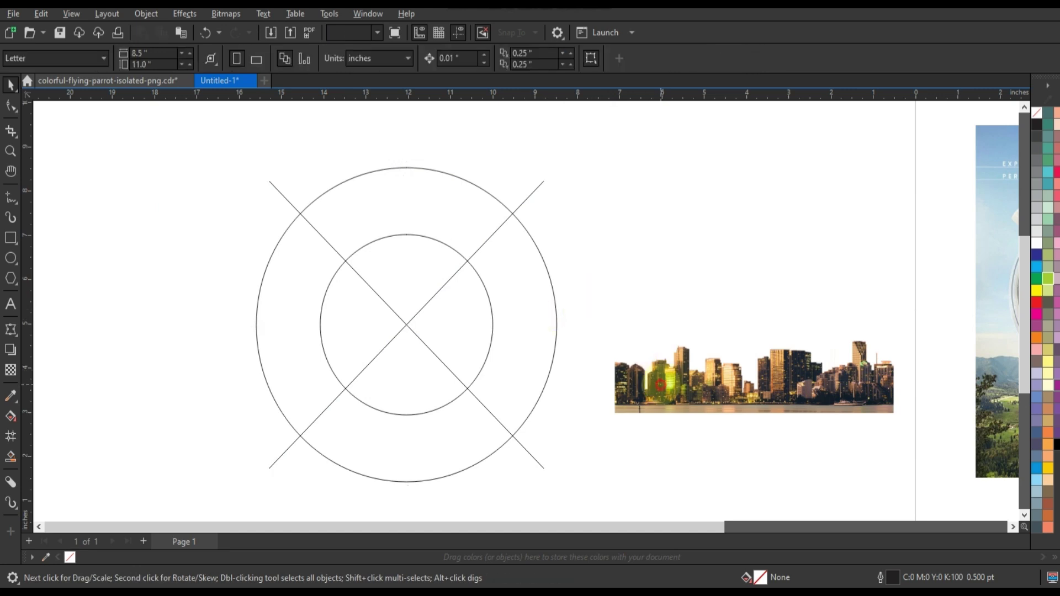
pyautogui.moveTo(660, 385); pyautogui.dragTo(369, 430)
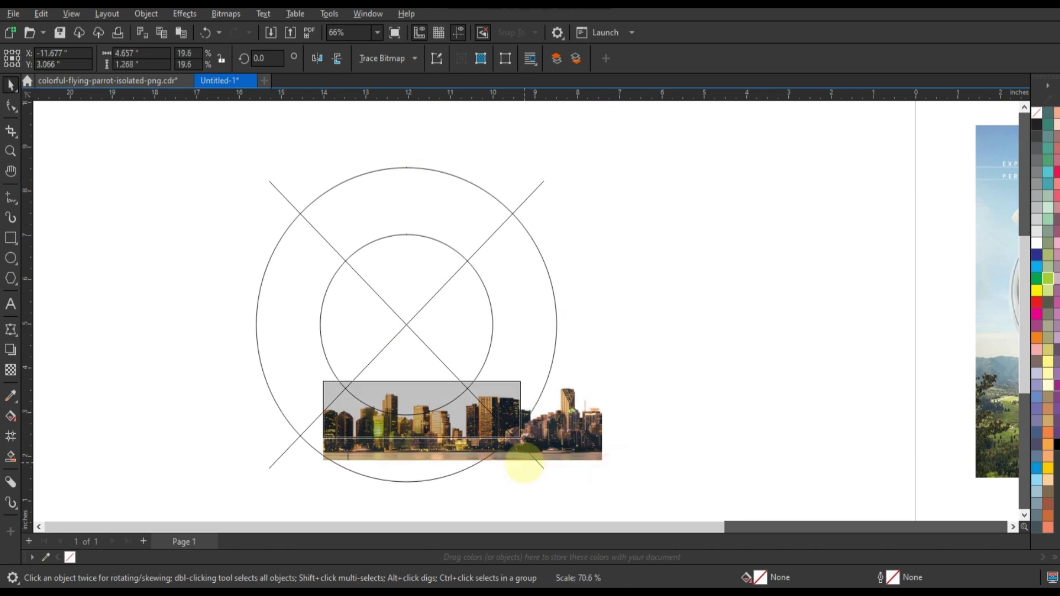
# - Shrink the skyline photo to 19.6% and place it on the rings' lower edge
pyautogui.moveTo(606, 467); pyautogui.dragTo(524, 444)
pyautogui.moveTo(465, 375); pyautogui.dragTo(452, 395)
pyautogui.scroll(4, 453, 395)
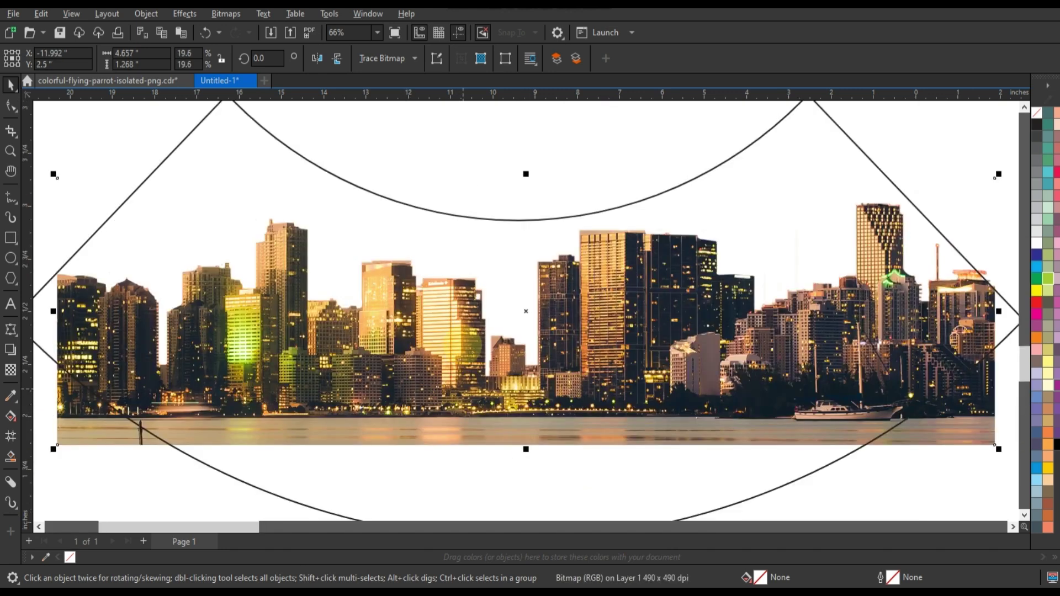
pyautogui.scroll(-2, 469, 356)
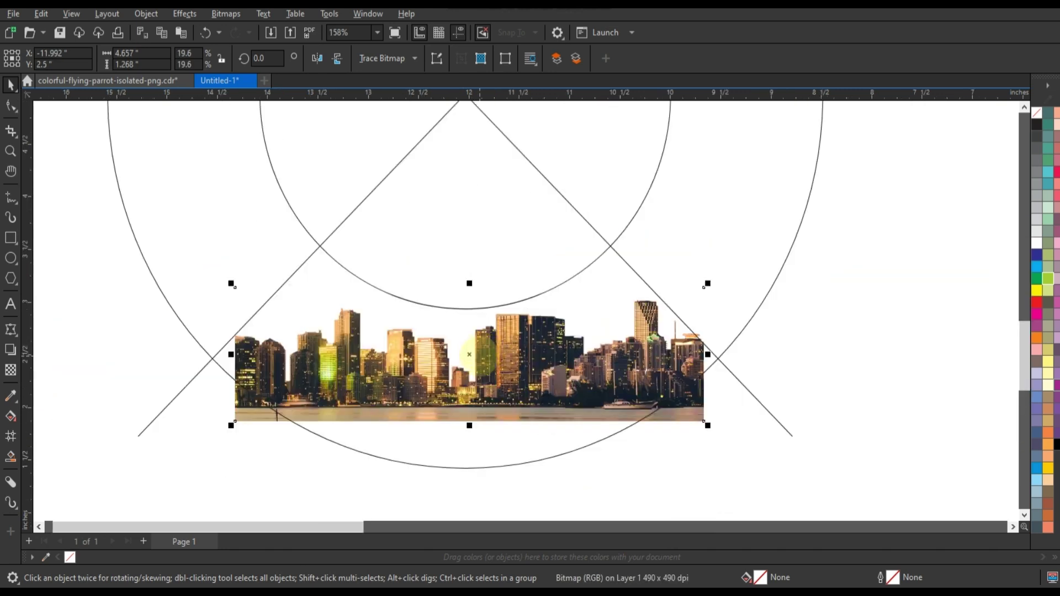
# - Apply an envelope to the skyline with all nodes selected in Straight Line mode
pyautogui.click(11, 329)
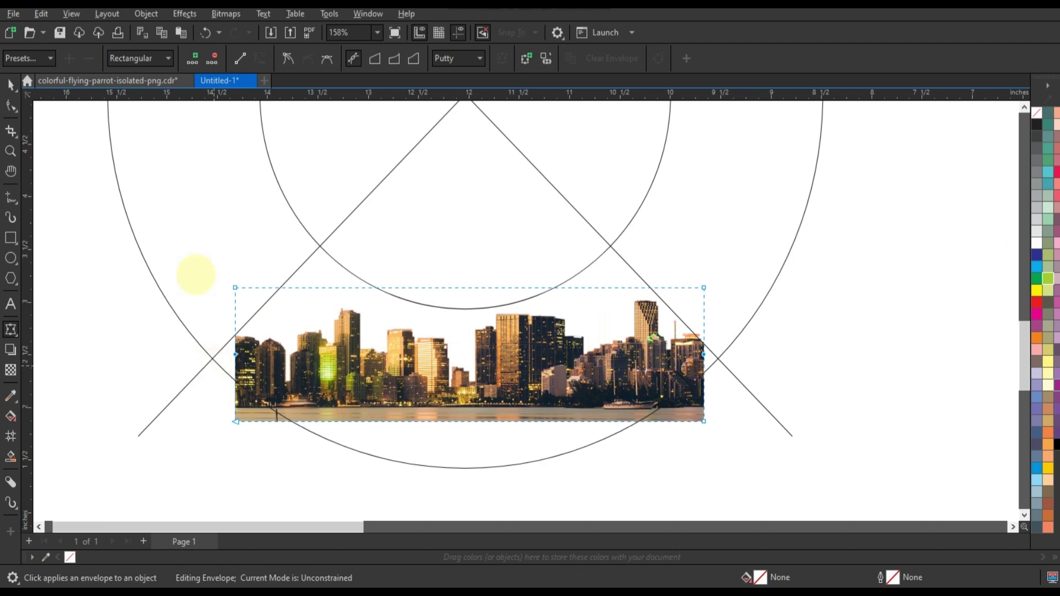
pyautogui.moveTo(199, 255); pyautogui.dragTo(740, 463)
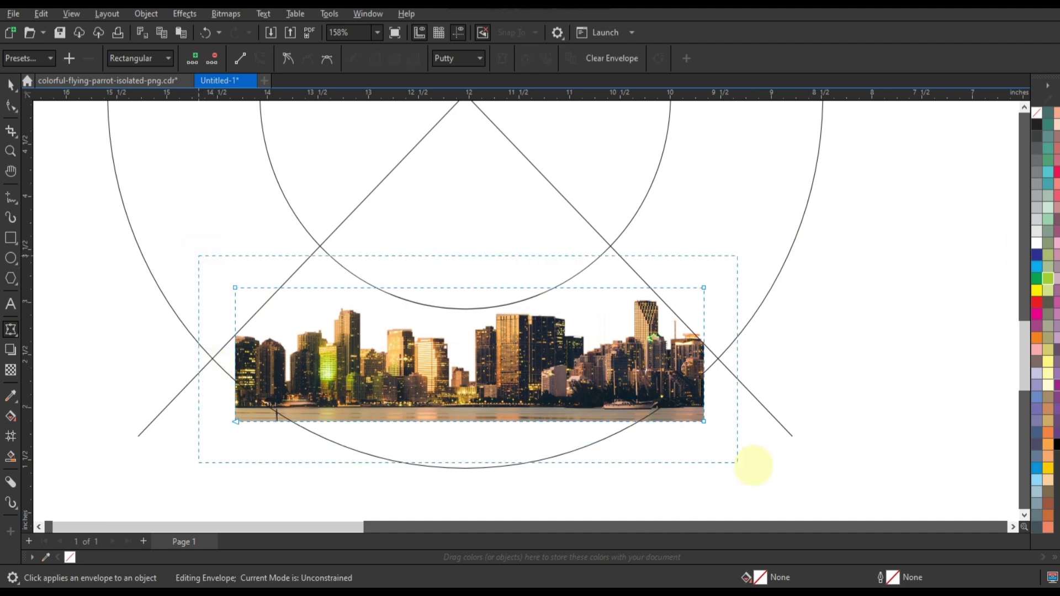
pyautogui.click(241, 59)
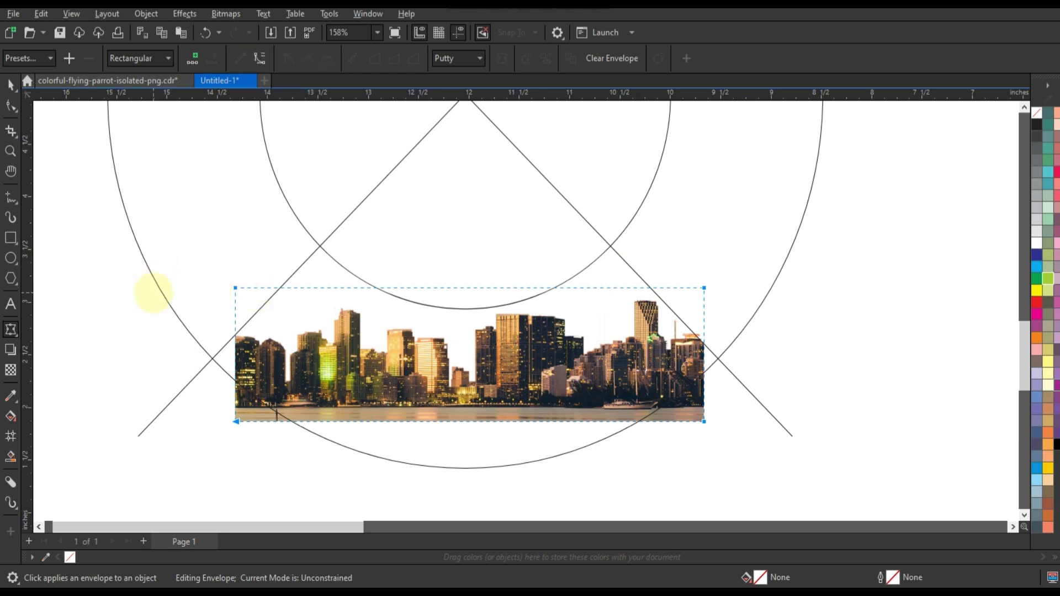
pyautogui.click(268, 309)
pyautogui.click(237, 409)
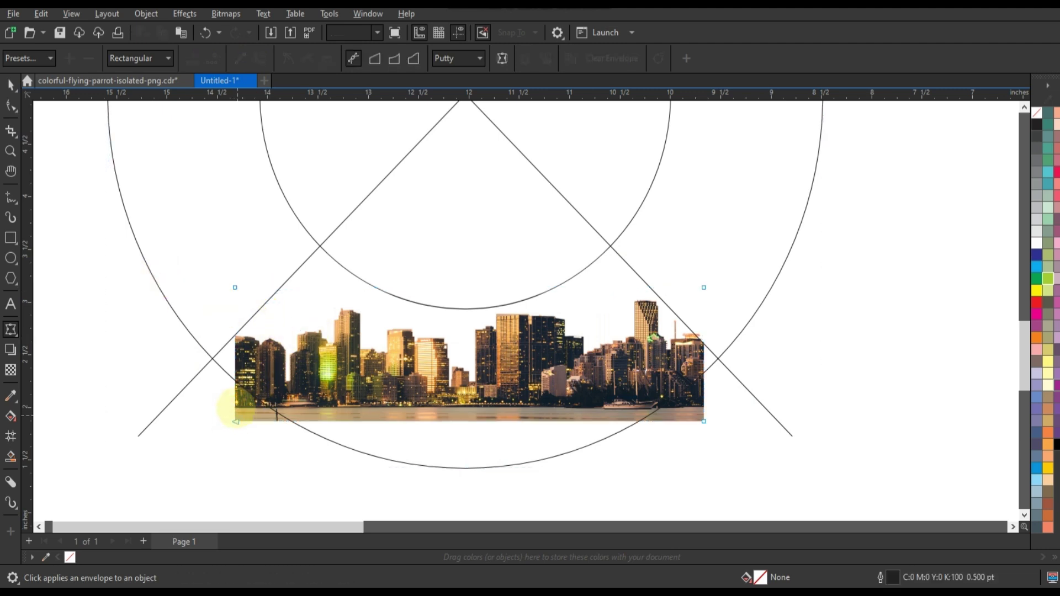
# - Pin the skyline's four corners to where the diagonal lines meet the inner and outer circles
pyautogui.moveTo(235, 287); pyautogui.dragTo(322, 249)
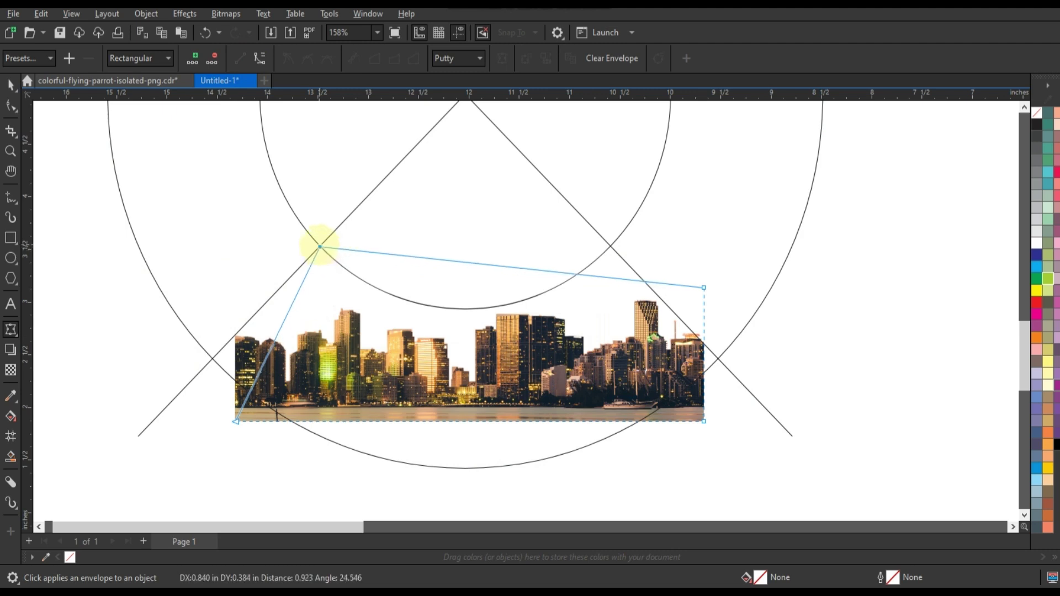
pyautogui.click(704, 287)
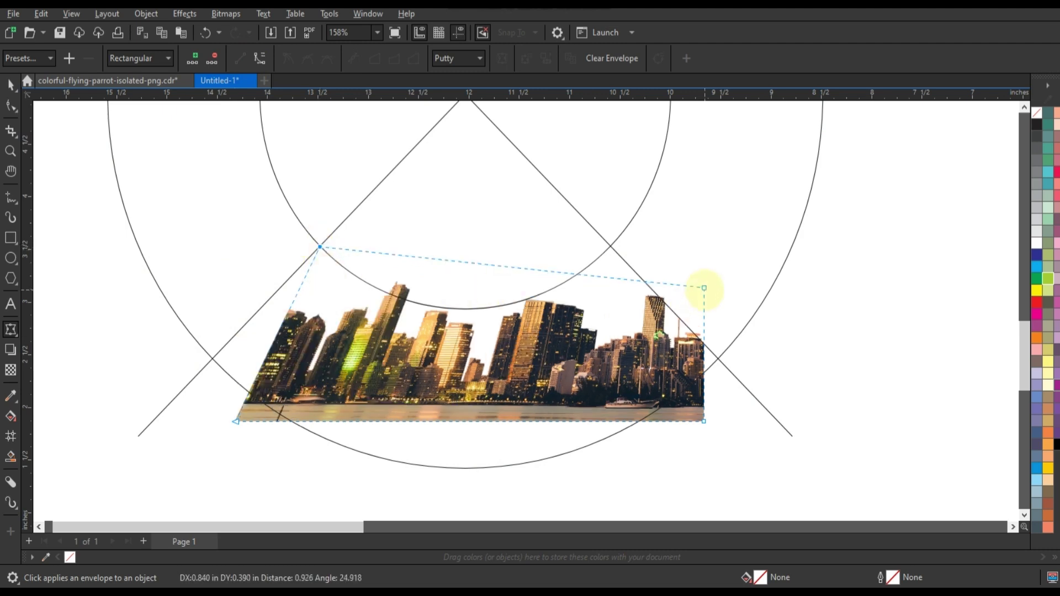
pyautogui.moveTo(703, 287); pyautogui.dragTo(610, 246)
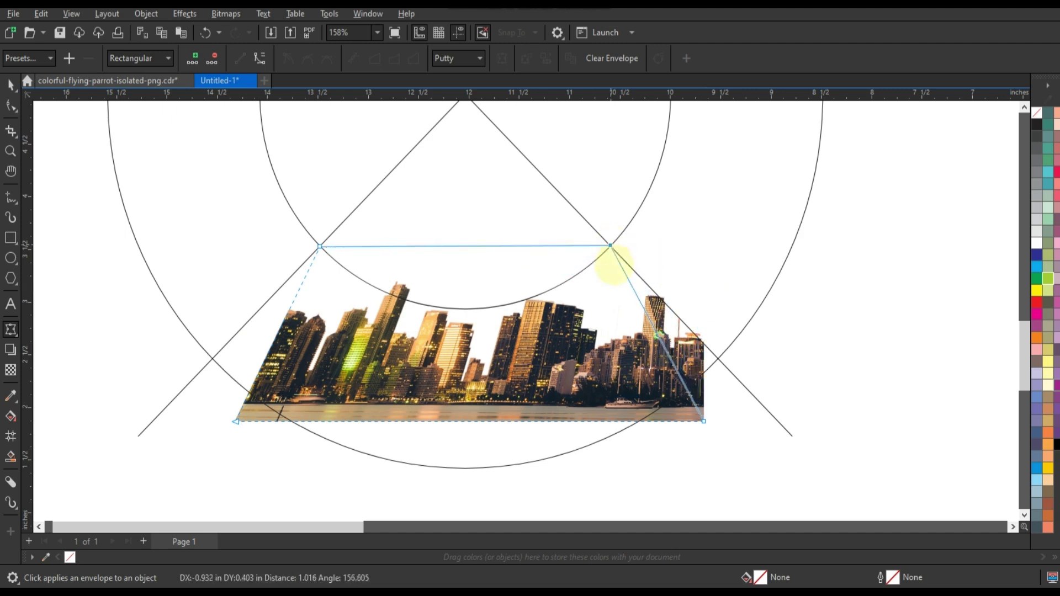
pyautogui.moveTo(704, 421); pyautogui.dragTo(717, 359)
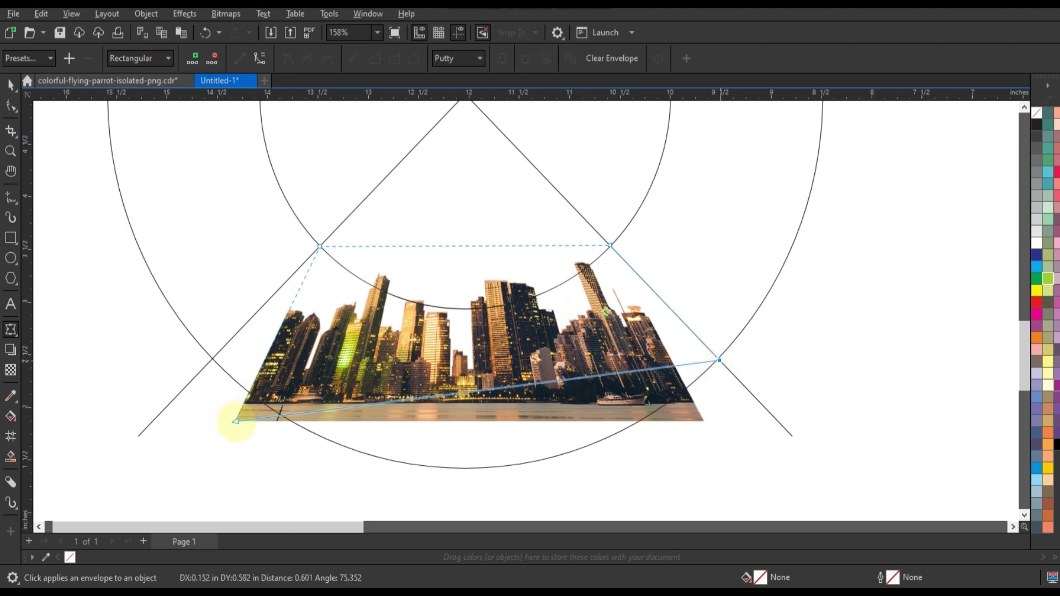
pyautogui.moveTo(236, 421); pyautogui.dragTo(213, 360)
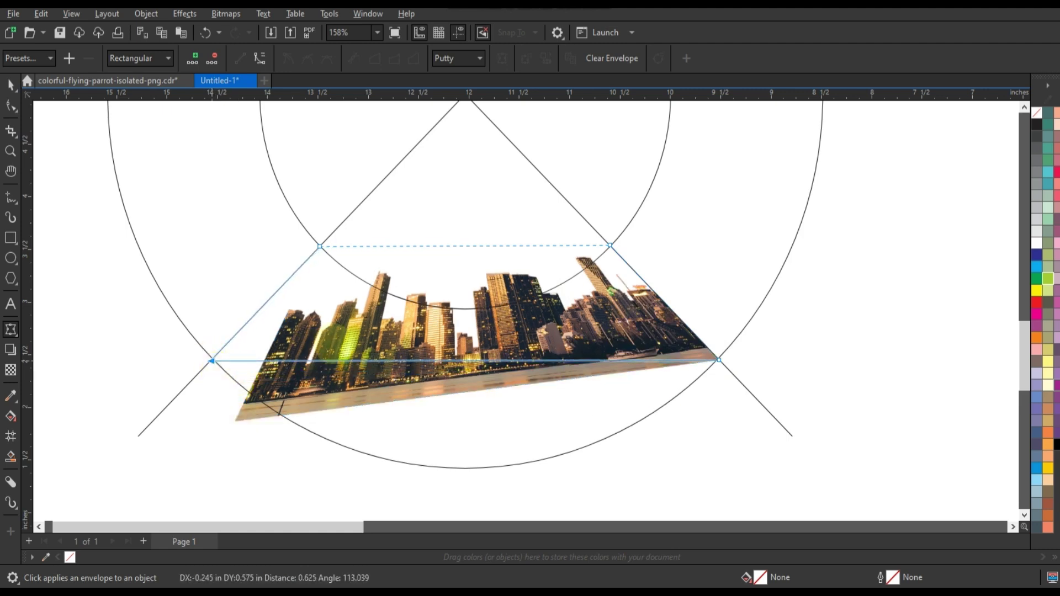
pyautogui.moveTo(211, 361); pyautogui.dragTo(211, 361)
# - In Unconstrained mode, bend the skyline's bottom edge to follow the outer circle
pyautogui.moveTo(101, 181); pyautogui.dragTo(750, 430)
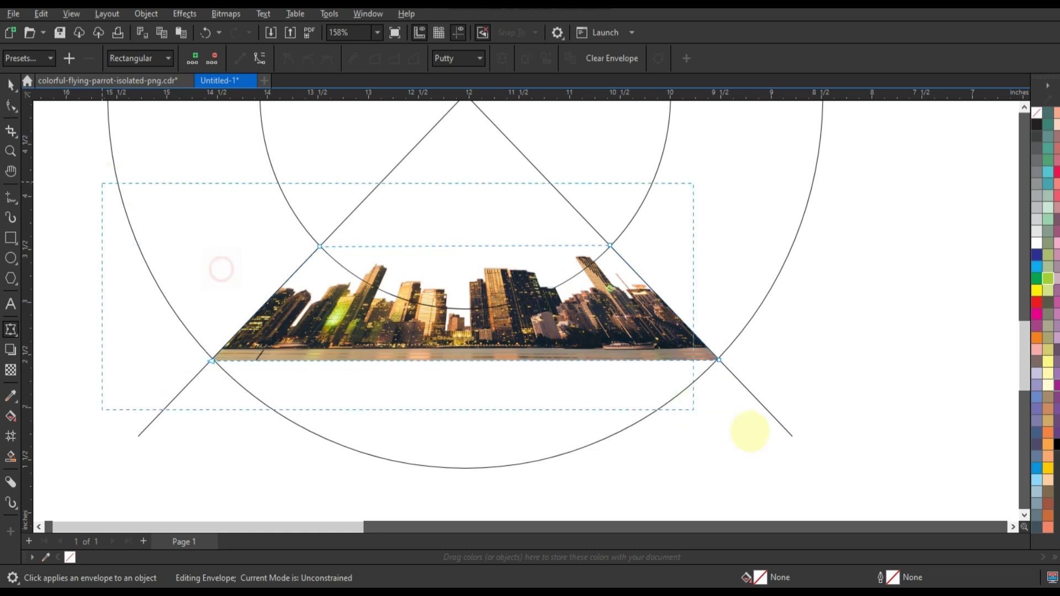
pyautogui.click(259, 58)
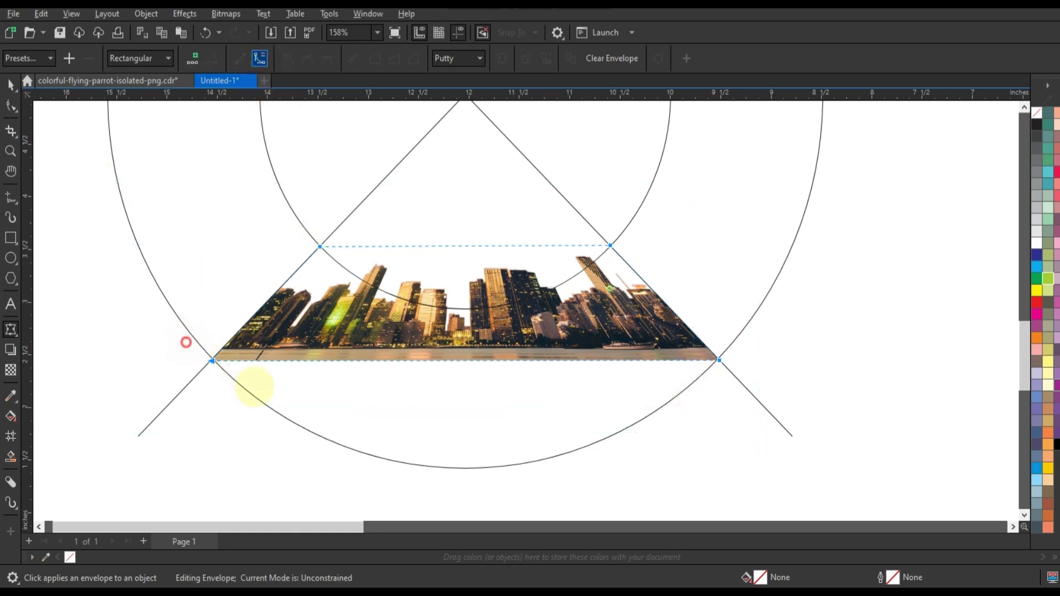
pyautogui.moveTo(379, 360); pyautogui.dragTo(309, 457)
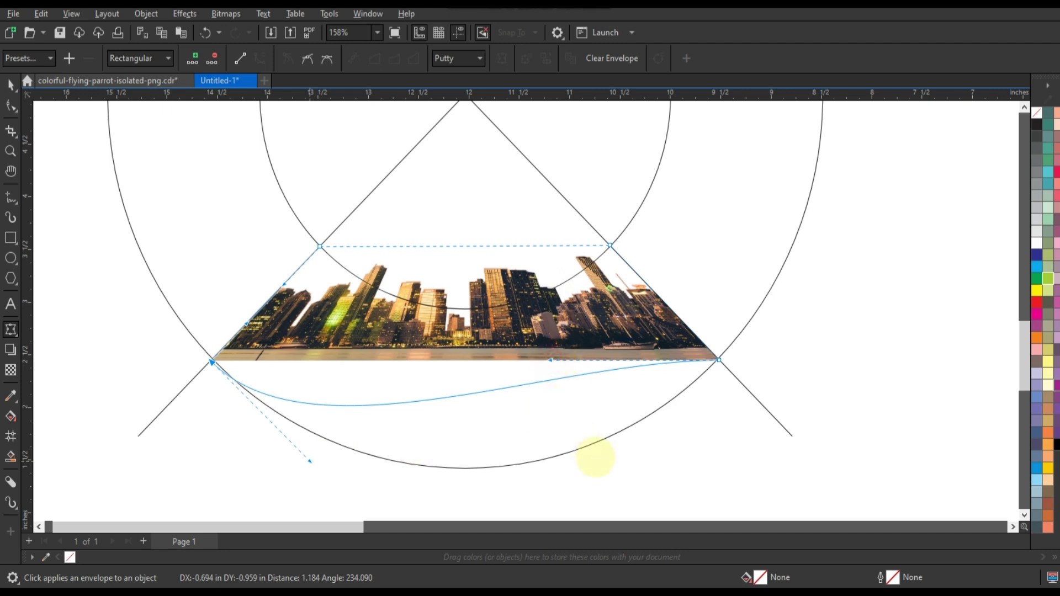
pyautogui.moveTo(551, 360)
pyautogui.mouseDown()
pyautogui.moveTo(603, 461)
pyautogui.moveTo(563, 488)
pyautogui.mouseUp()
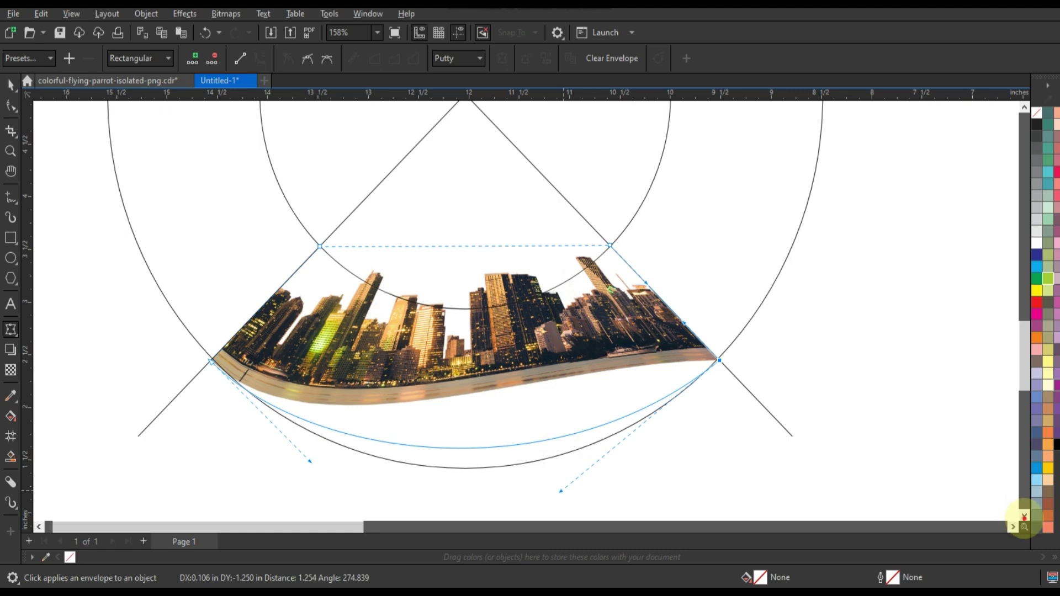
pyautogui.press('F3')
pyautogui.scroll(3, 541, 362)
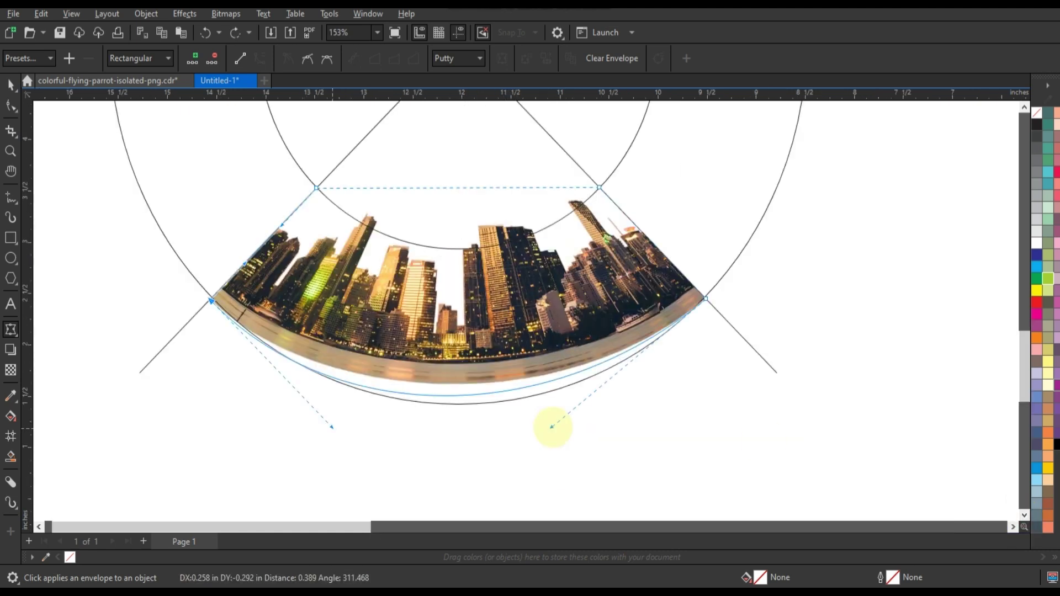
pyautogui.moveTo(553, 427); pyautogui.dragTo(552, 448)
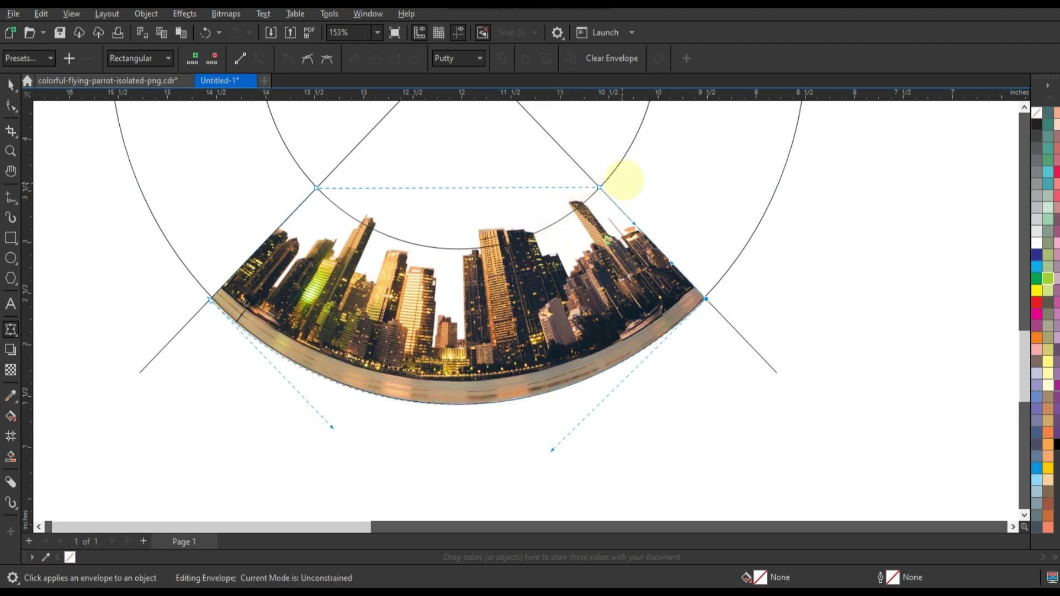
# - Curve the skyline's top edge to follow the inner circle
pyautogui.moveTo(506, 188); pyautogui.dragTo(541, 269)
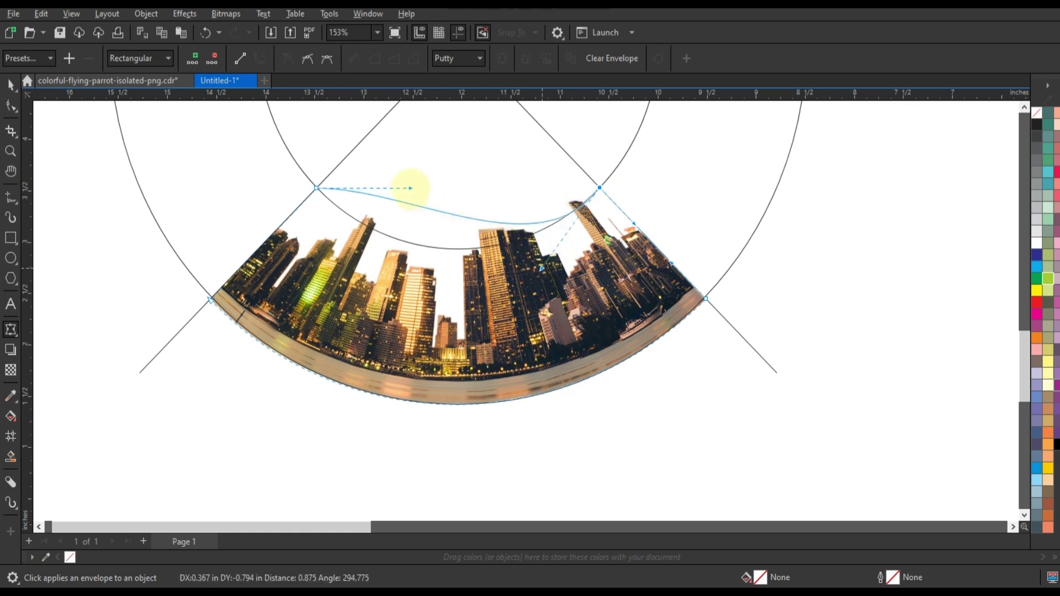
pyautogui.moveTo(410, 189); pyautogui.dragTo(374, 257)
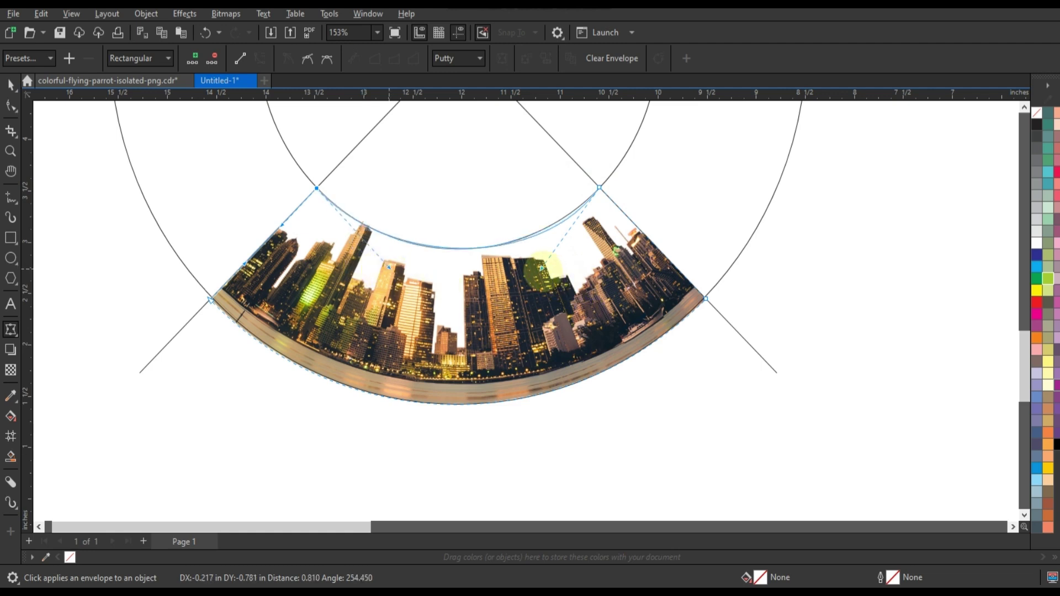
pyautogui.moveTo(541, 269); pyautogui.dragTo(536, 268)
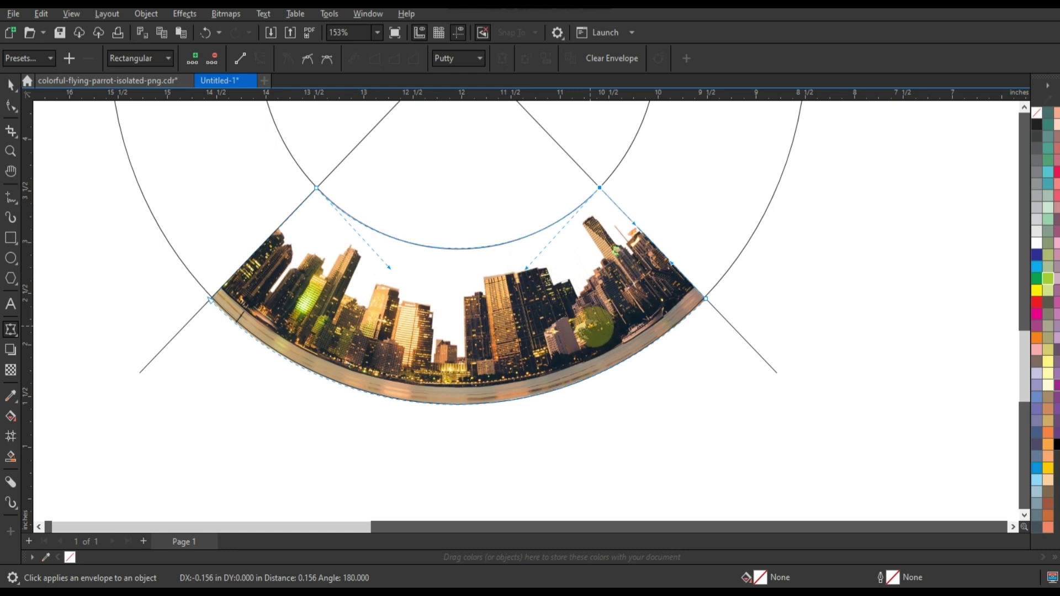
# - Select the warped skyline arc apart from the guide circles and lines
pyautogui.click(11, 84)
pyautogui.scroll(-2, 710, 426)
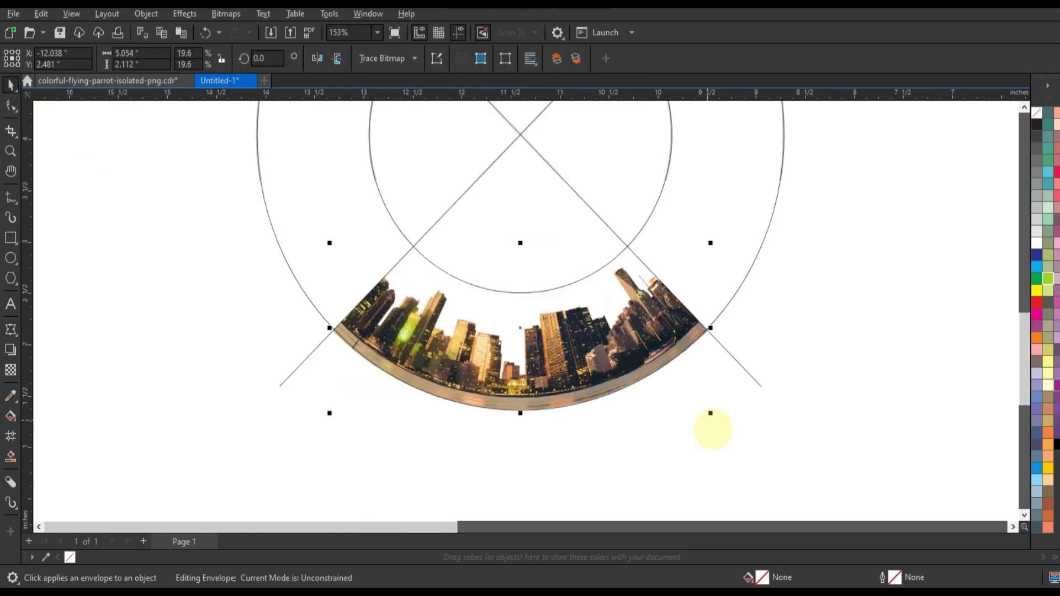
pyautogui.scroll(-1, 781, 414)
pyautogui.click(805, 407)
pyautogui.click(740, 388)
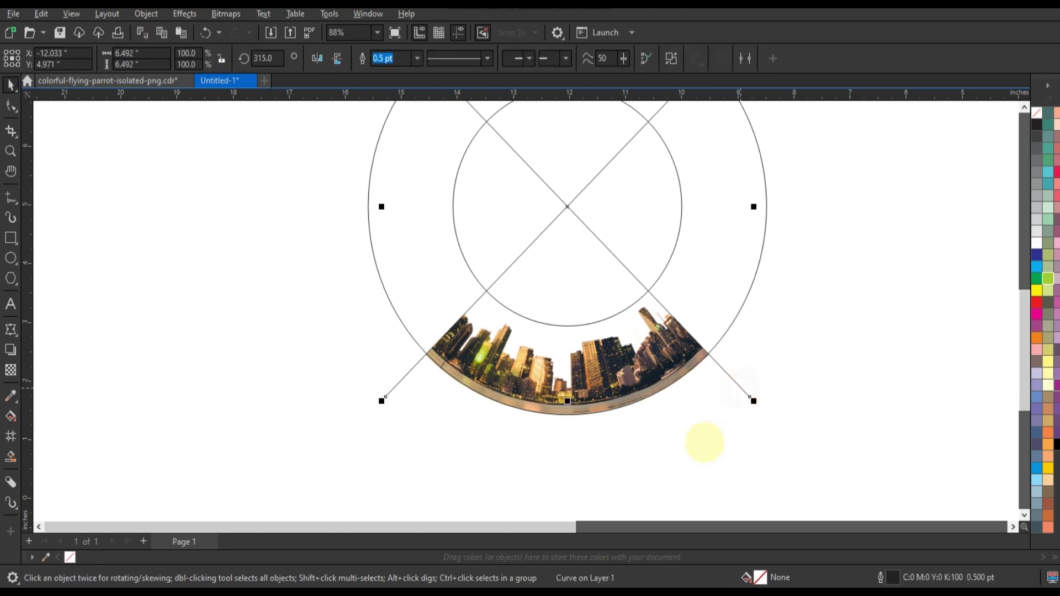
pyautogui.scroll(-2, 707, 442)
pyautogui.moveTo(710, 449); pyautogui.dragTo(503, 330)
pyautogui.click(509, 331)
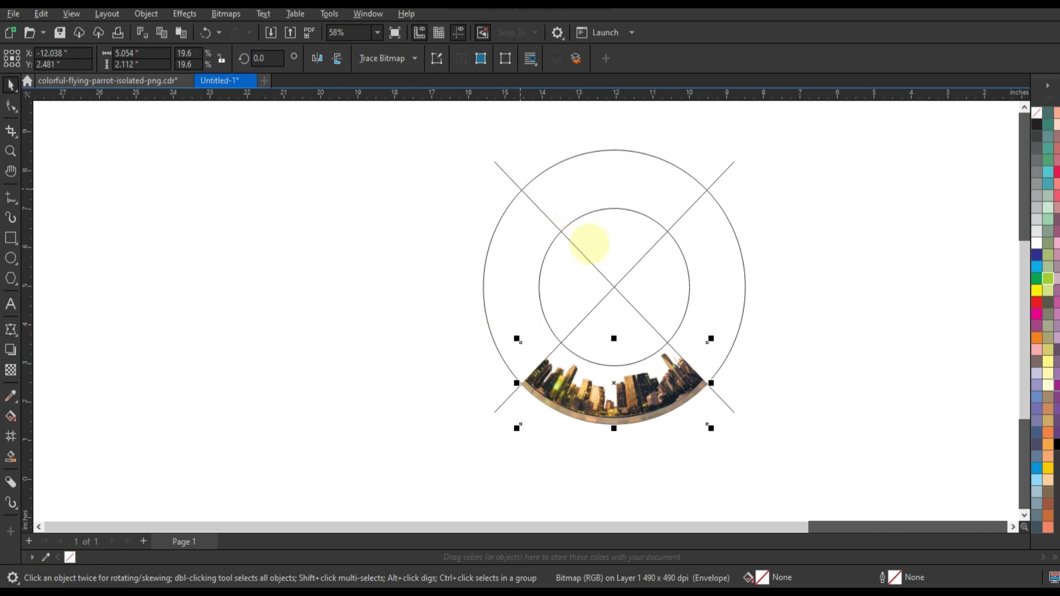
pyautogui.click(508, 174)
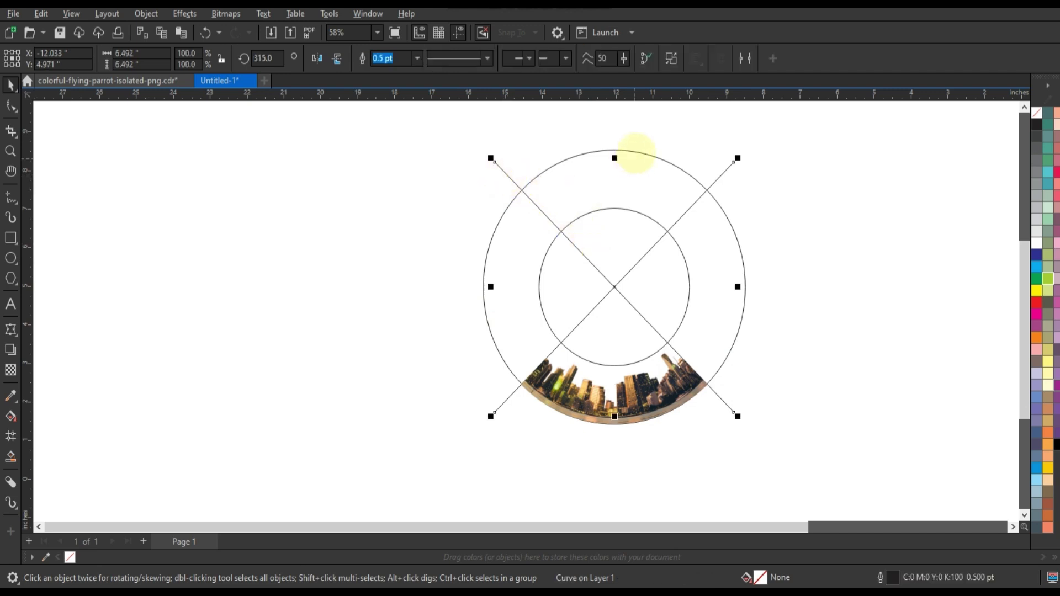
pyautogui.keyDown('shift'); pyautogui.click(634, 156); pyautogui.keyUp('shift')
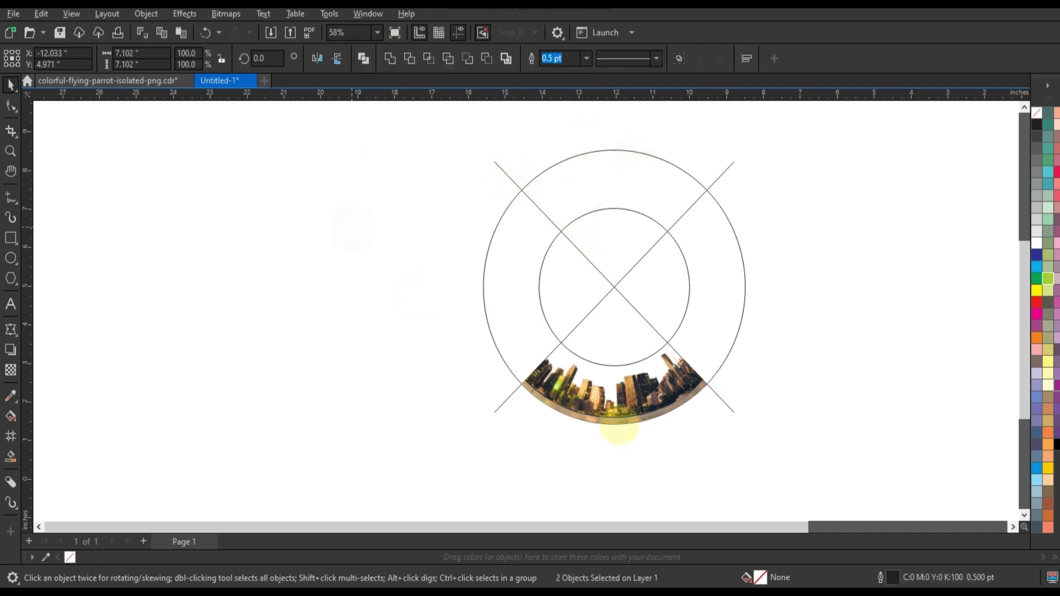
pyautogui.click(615, 425)
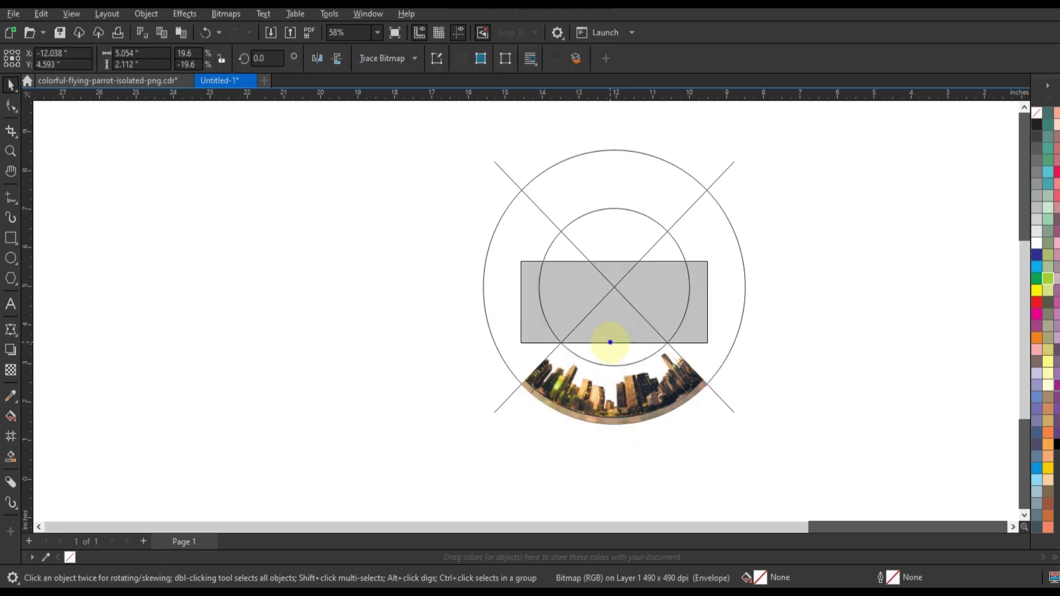
# - Mirror a copy of the city arc to the top and rotate copies 90° to complete the ring
pyautogui.moveTo(614, 428); pyautogui.dragTo(613, 339)
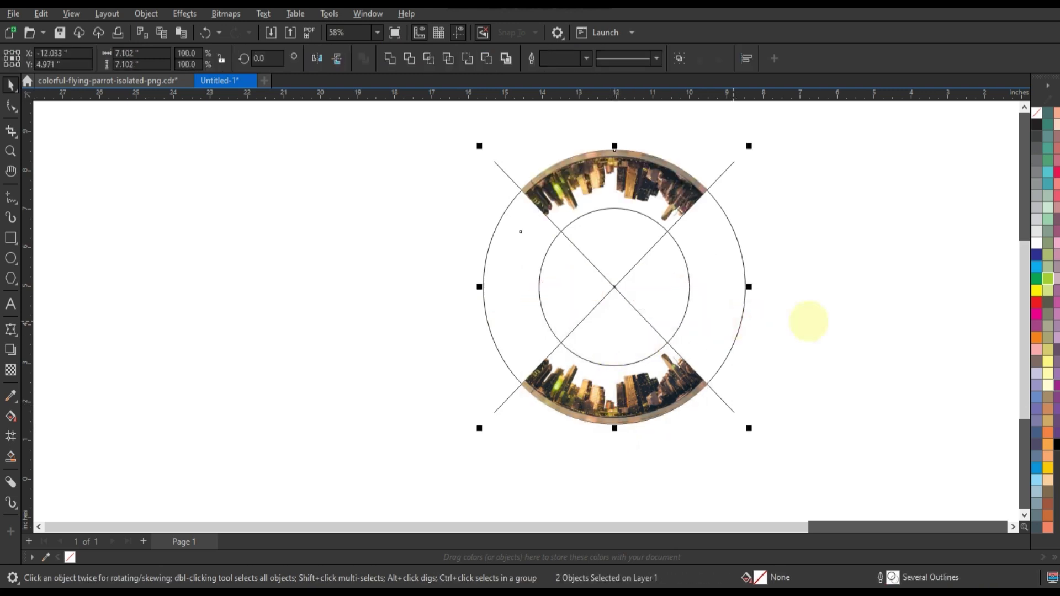
pyautogui.click(678, 373)
pyautogui.click(678, 372)
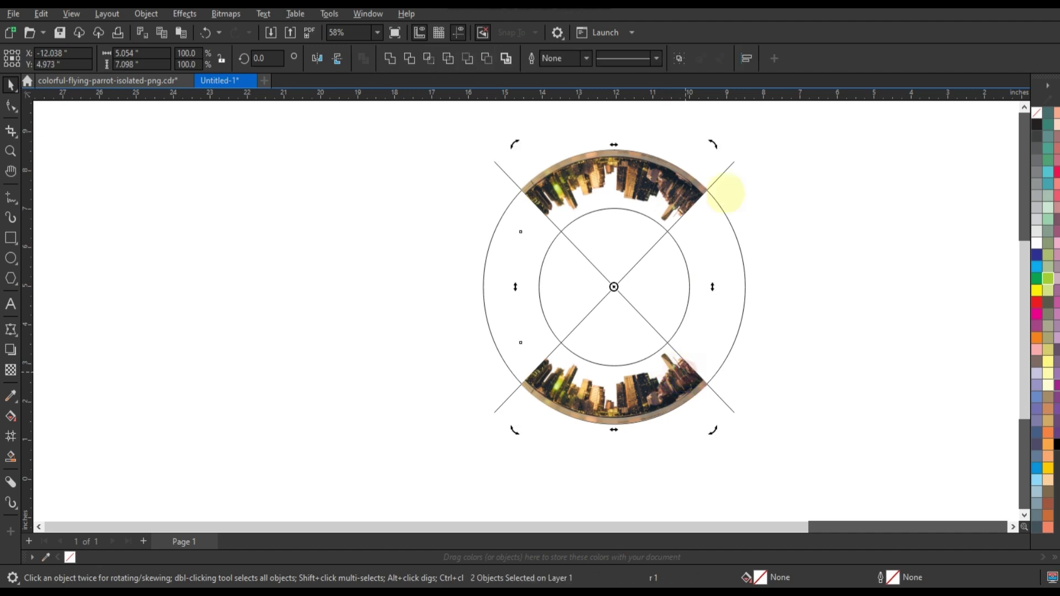
pyautogui.moveTo(715, 143); pyautogui.dragTo(738, 359)
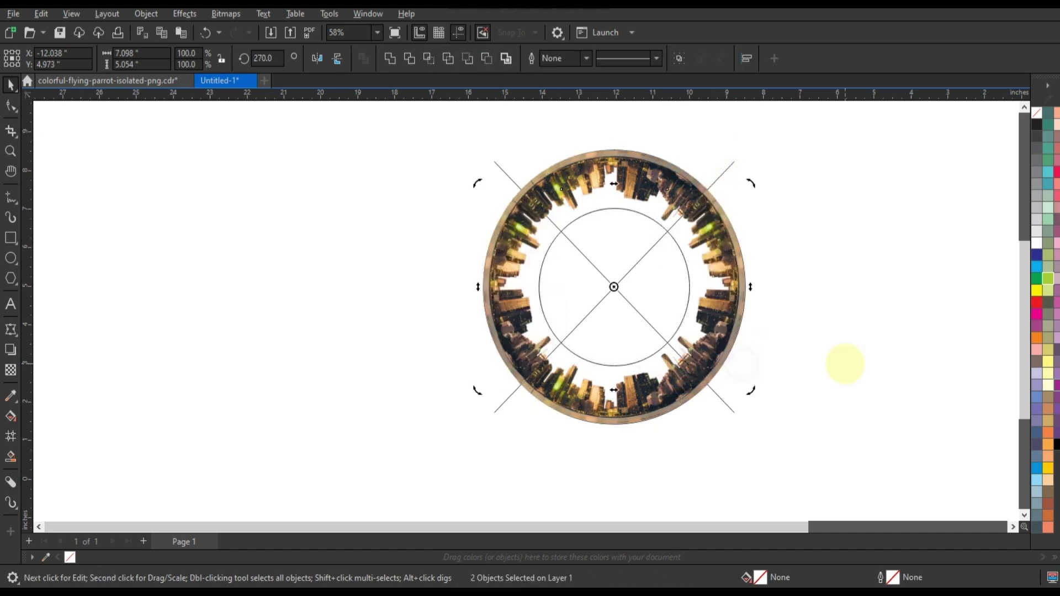
pyautogui.click(845, 364)
# - Move the guide circles and diagonal lines off the ring and delete them
pyautogui.moveTo(726, 169); pyautogui.dragTo(340, 168)
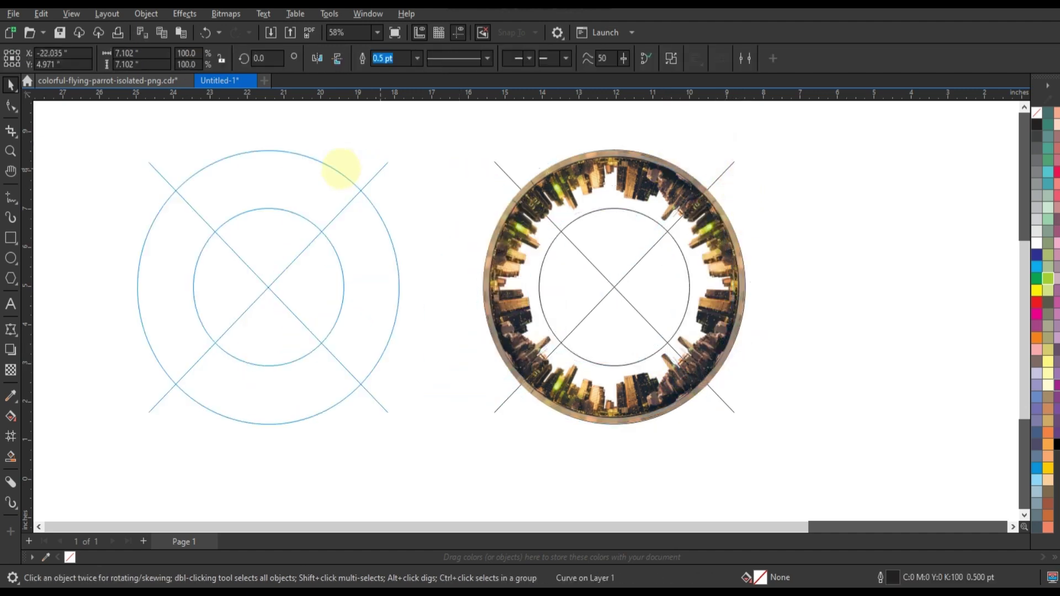
pyautogui.click(399, 326)
pyautogui.click(303, 280)
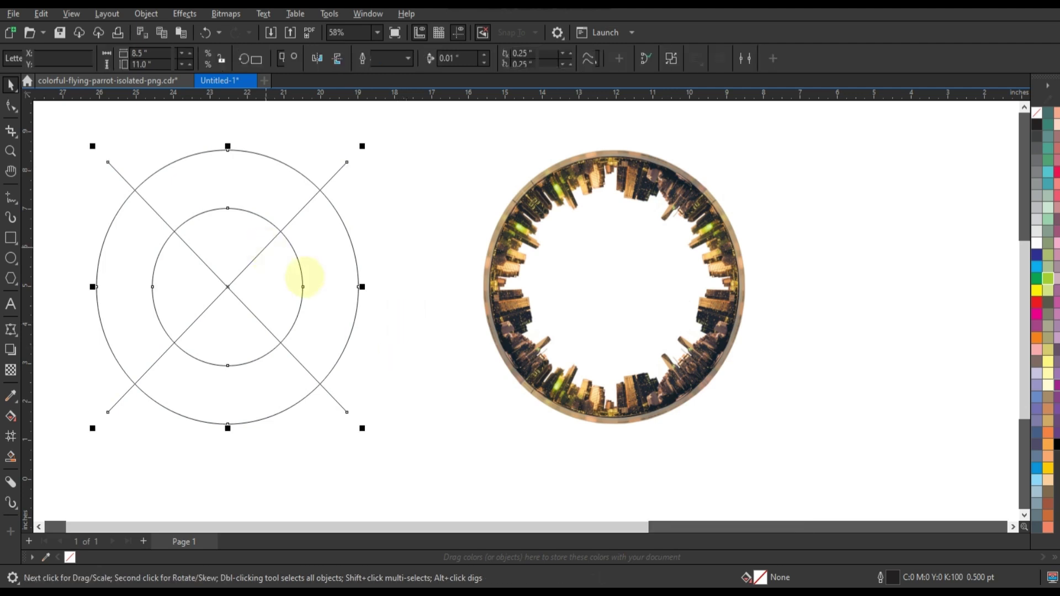
pyautogui.press('Delete')
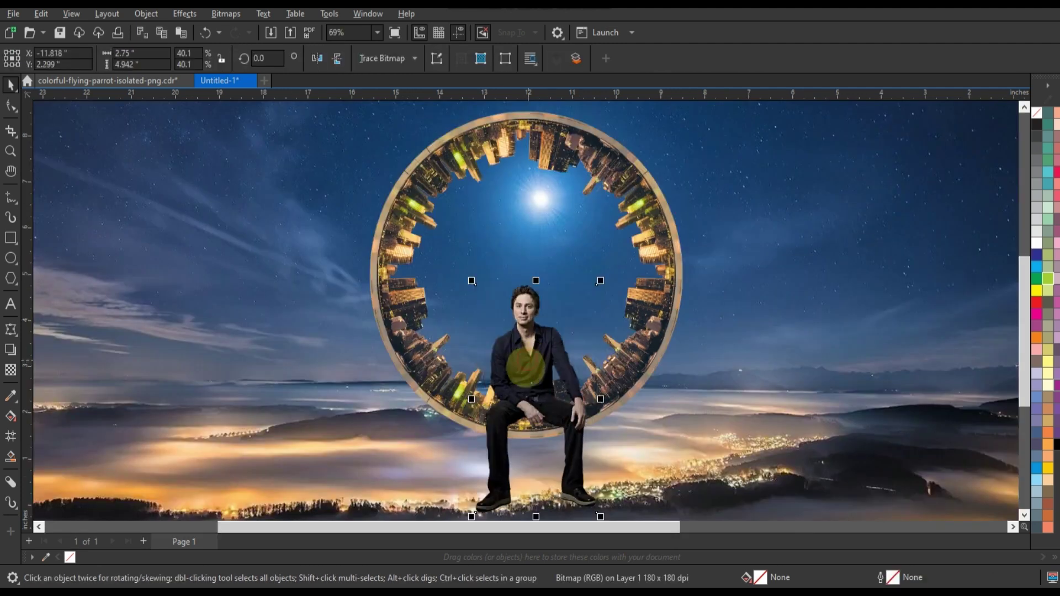
# - Nudge the seated man, then move the ring and man higher on the night sky
pyautogui.moveTo(525, 363); pyautogui.dragTo(542, 358)
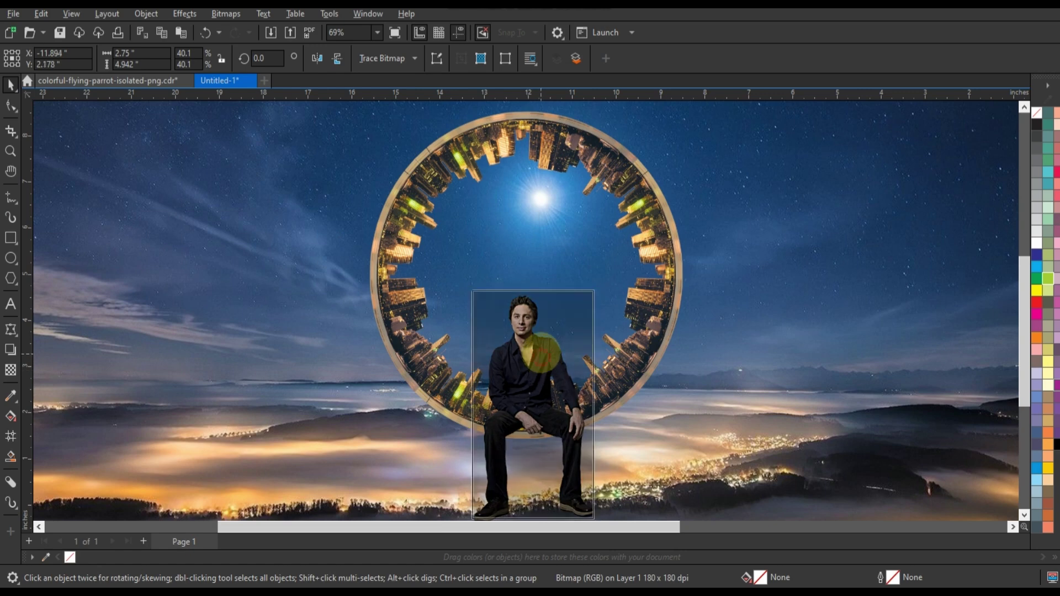
pyautogui.scroll(-1, 542, 358)
pyautogui.scroll(-1, 542, 358)
pyautogui.click(619, 317)
pyautogui.scroll(-2, 618, 318)
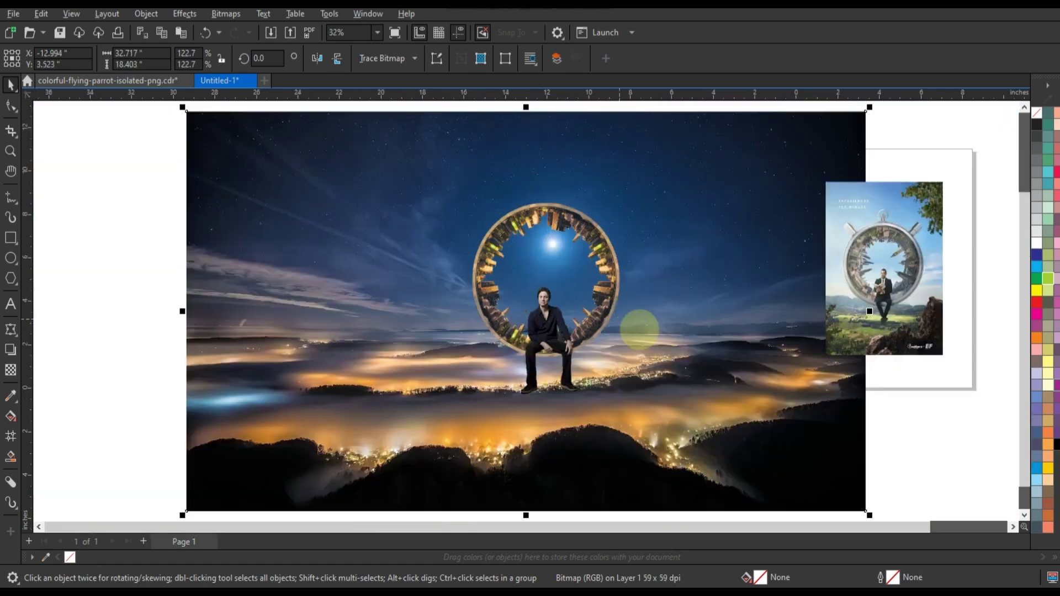
pyautogui.press('Escape')
pyautogui.moveTo(134, 154)
pyautogui.mouseDown()
pyautogui.moveTo(643, 406)
pyautogui.moveTo(651, 433)
pyautogui.mouseUp()
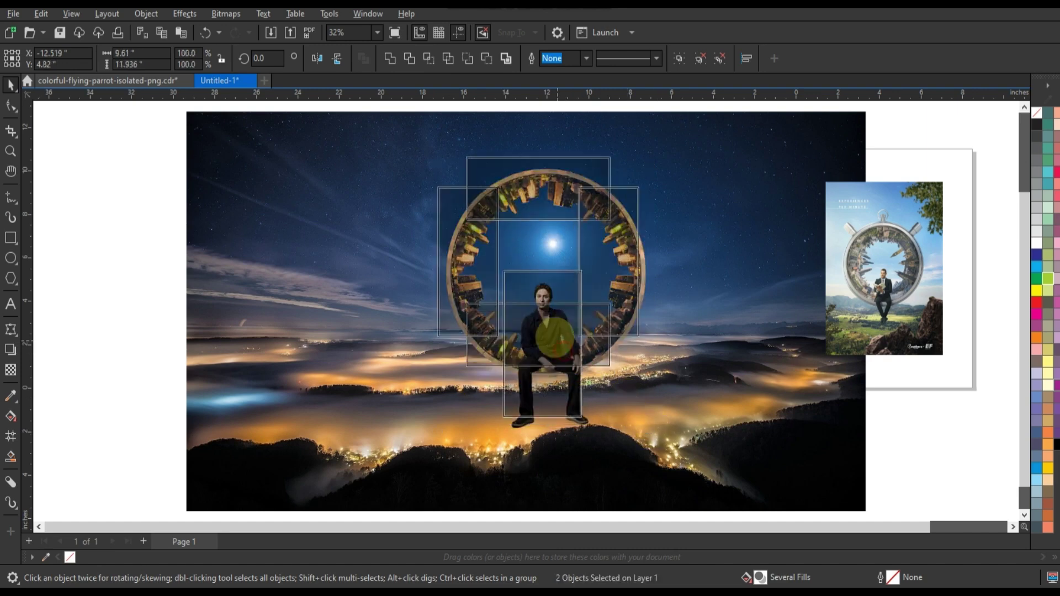
pyautogui.moveTo(567, 353)
pyautogui.mouseDown()
pyautogui.moveTo(549, 331)
pyautogui.moveTo(585, 330)
pyautogui.mouseUp()
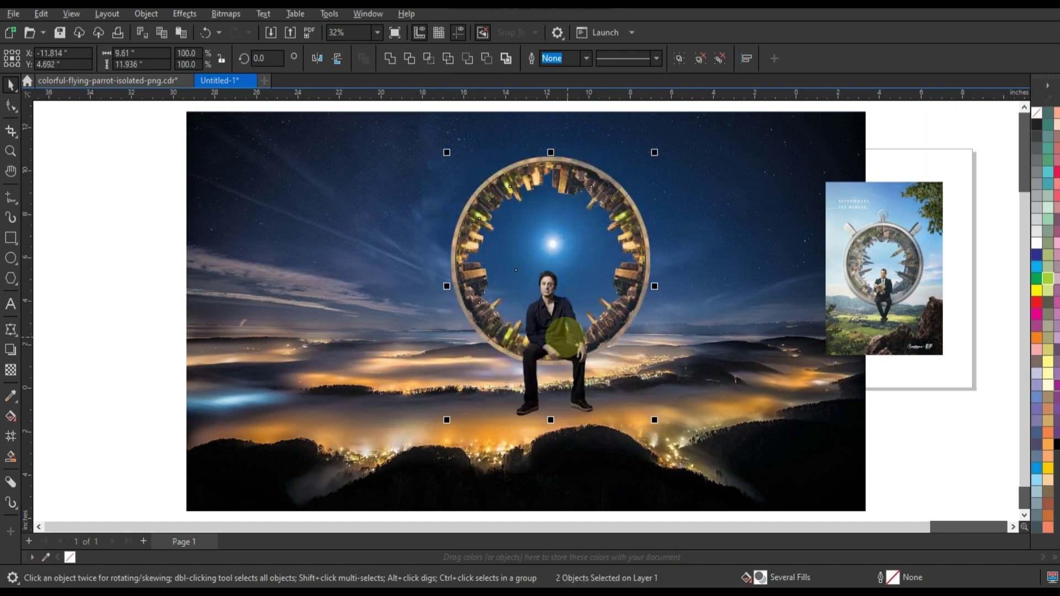
# - Crop the night sky background to portrait by dragging its left and right edge nodes inward
pyautogui.click(649, 394)
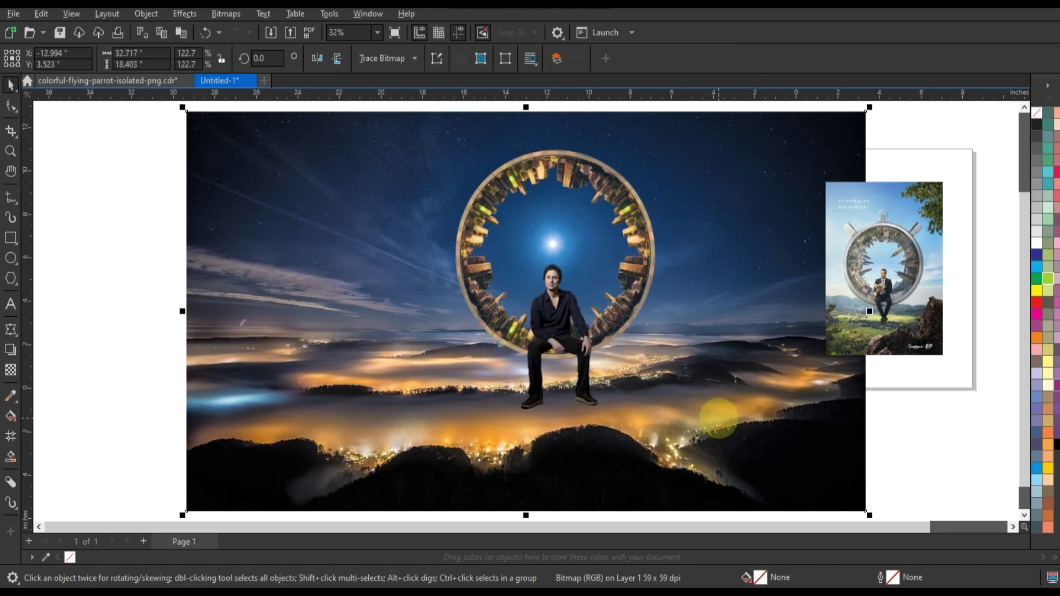
pyautogui.click(10, 105)
pyautogui.scroll(-1, 376, 286)
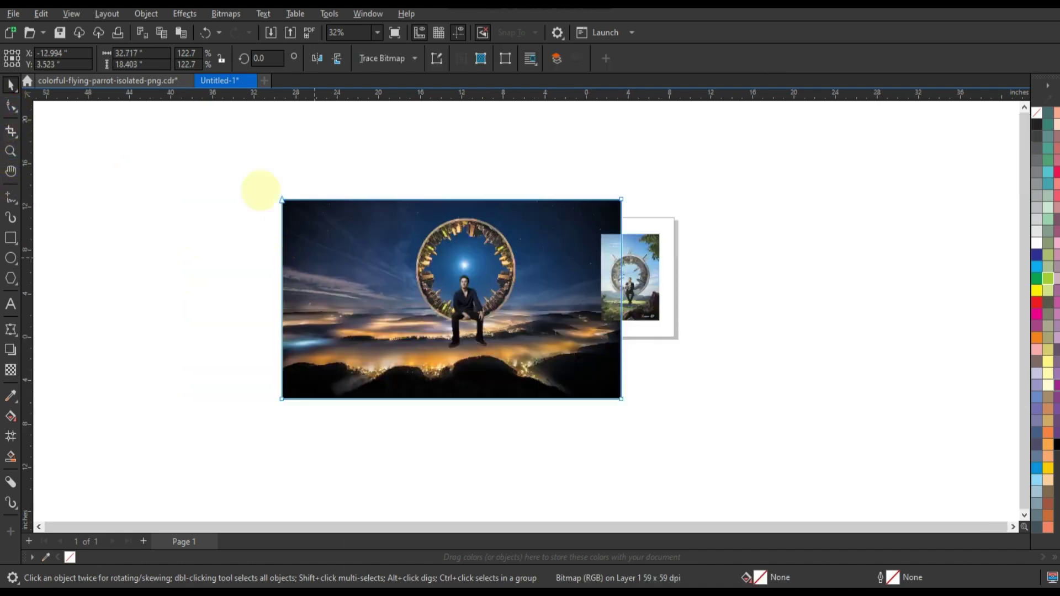
pyautogui.moveTo(267, 178); pyautogui.dragTo(350, 423)
pyautogui.moveTo(288, 403); pyautogui.dragTo(400, 406)
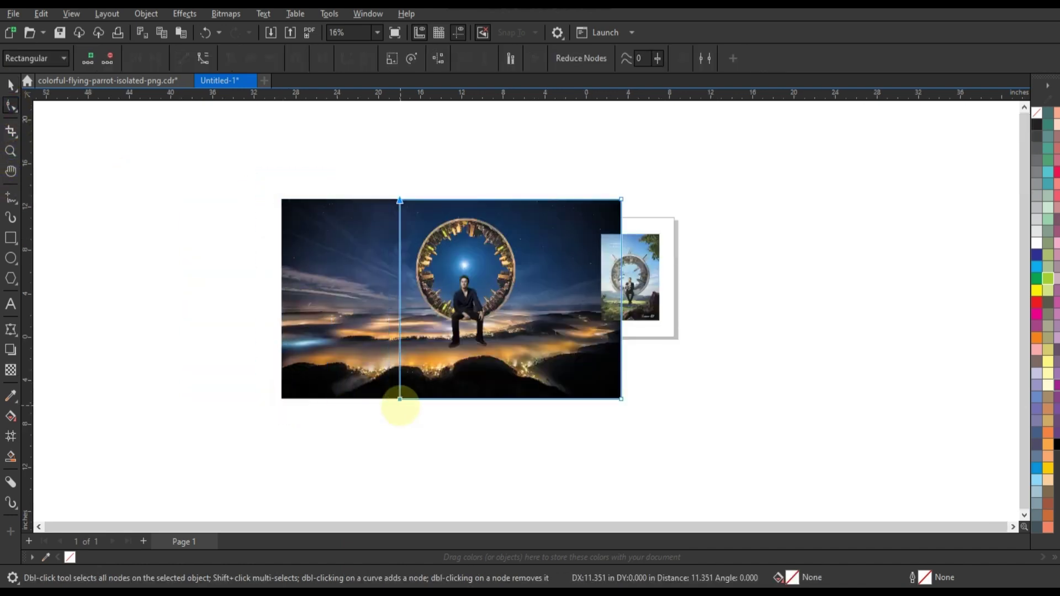
pyautogui.moveTo(561, 170)
pyautogui.mouseDown()
pyautogui.moveTo(628, 409)
pyautogui.moveTo(531, 398)
pyautogui.mouseUp()
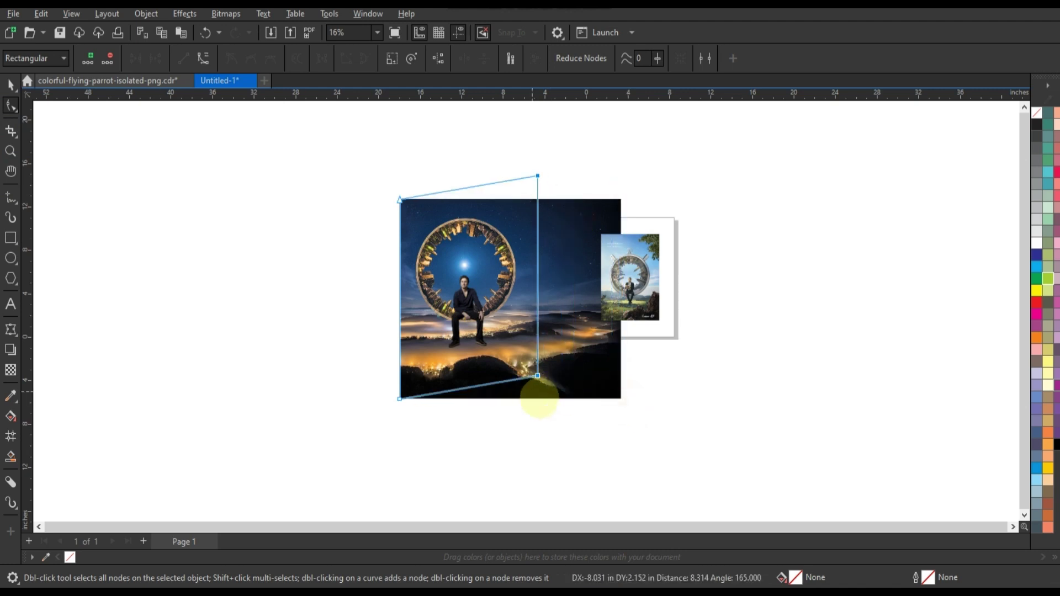
pyautogui.click(10, 85)
pyautogui.moveTo(353, 169); pyautogui.dragTo(567, 429)
# - Enlarge the city skyline ring around its centre
pyautogui.hotkey('shift', 'F2')
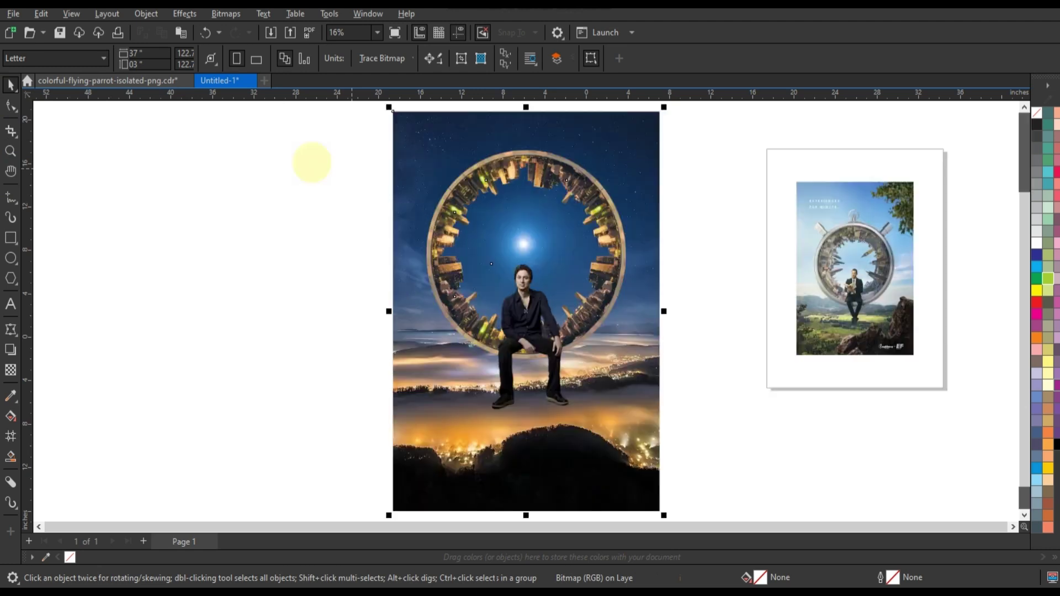
pyautogui.click(581, 249)
pyautogui.moveTo(630, 362); pyautogui.dragTo(640, 374)
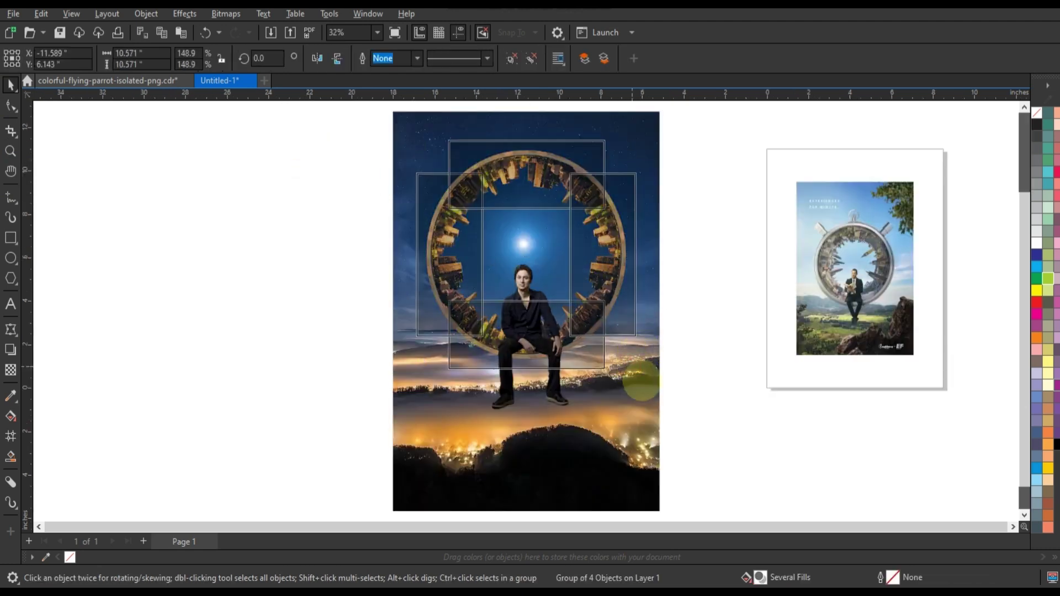
# - Enlarge the seated man, lower him onto the dark hill, and preview full screen with F9
pyautogui.click(558, 360)
pyautogui.moveTo(573, 260); pyautogui.dragTo(585, 231)
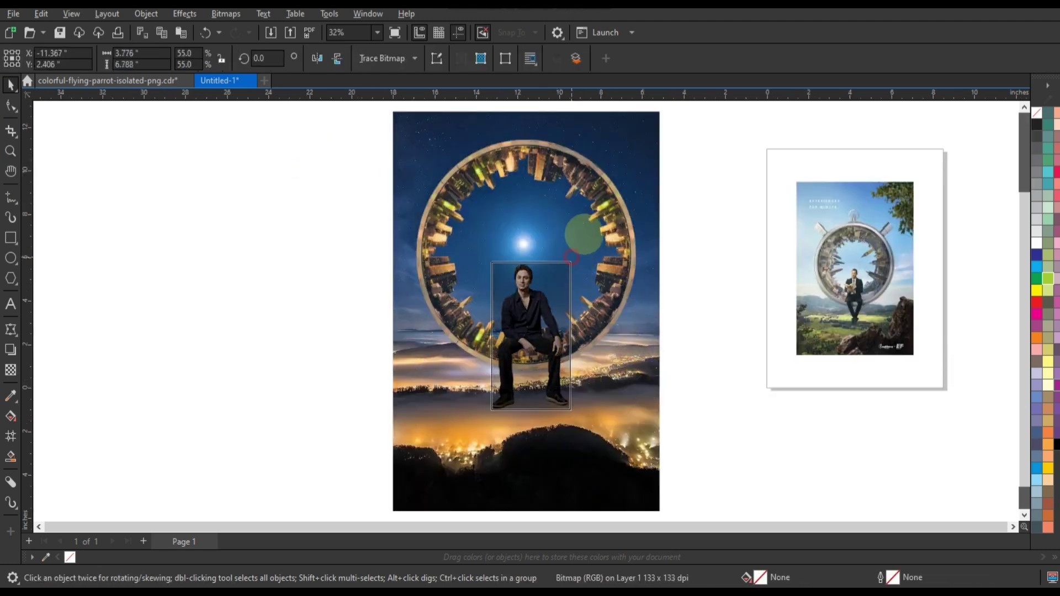
pyautogui.moveTo(539, 308); pyautogui.dragTo(541, 320)
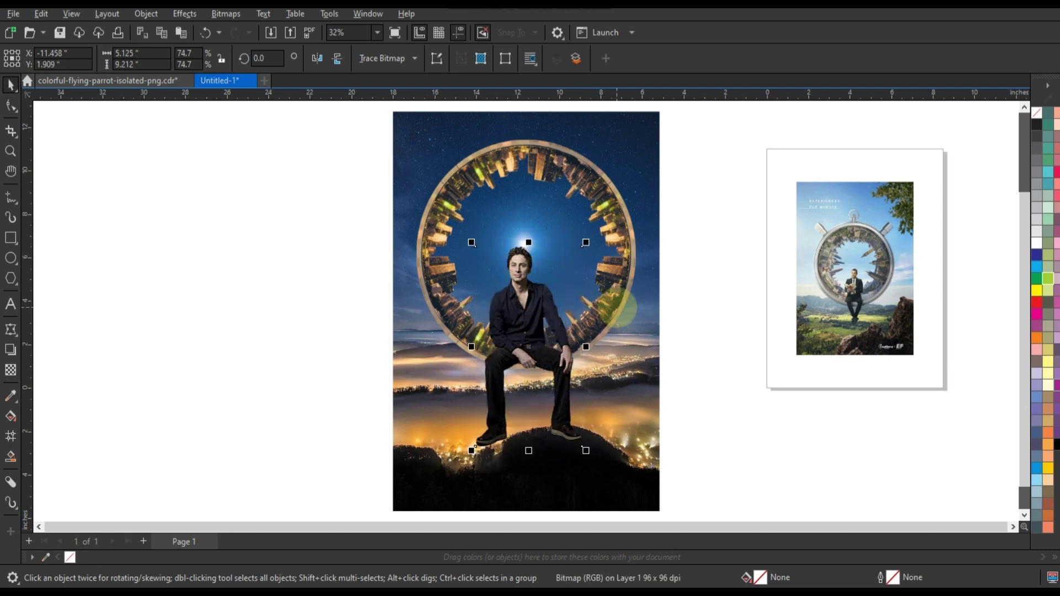
pyautogui.moveTo(586, 242); pyautogui.dragTo(630, 301)
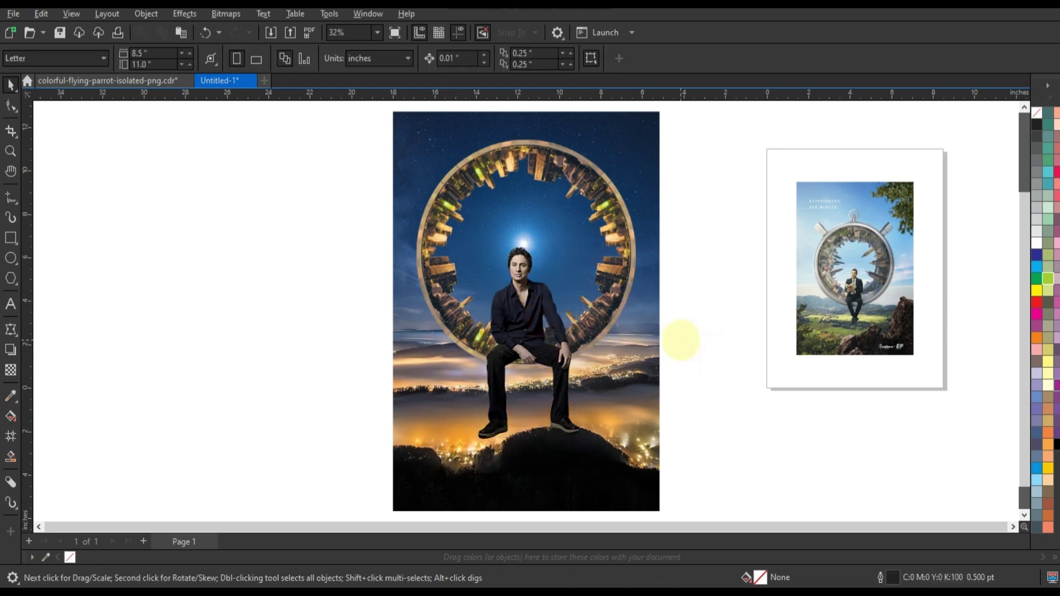
pyautogui.click(656, 338)
pyautogui.press('F9')
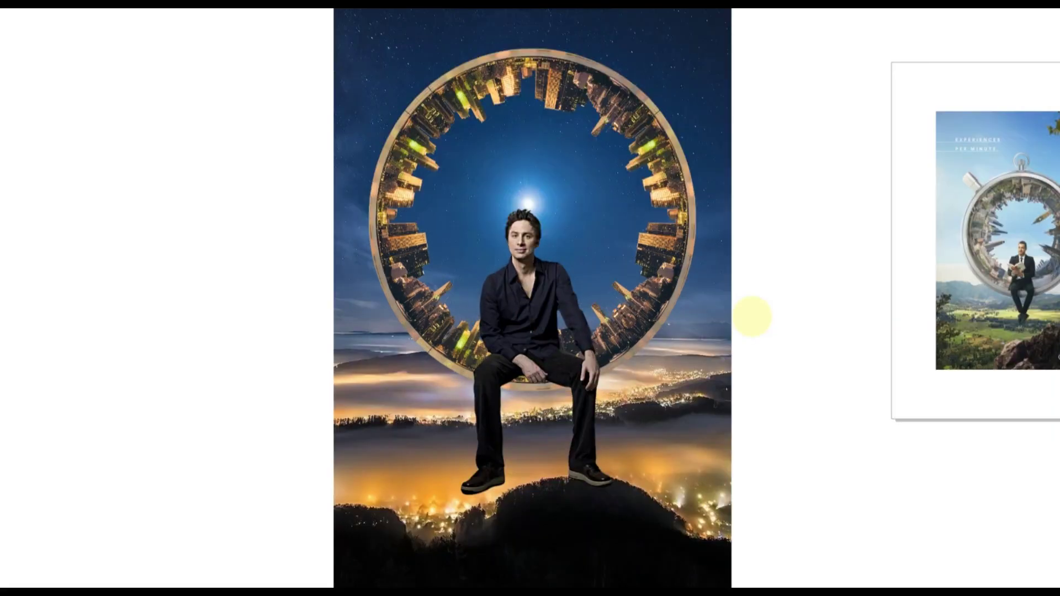